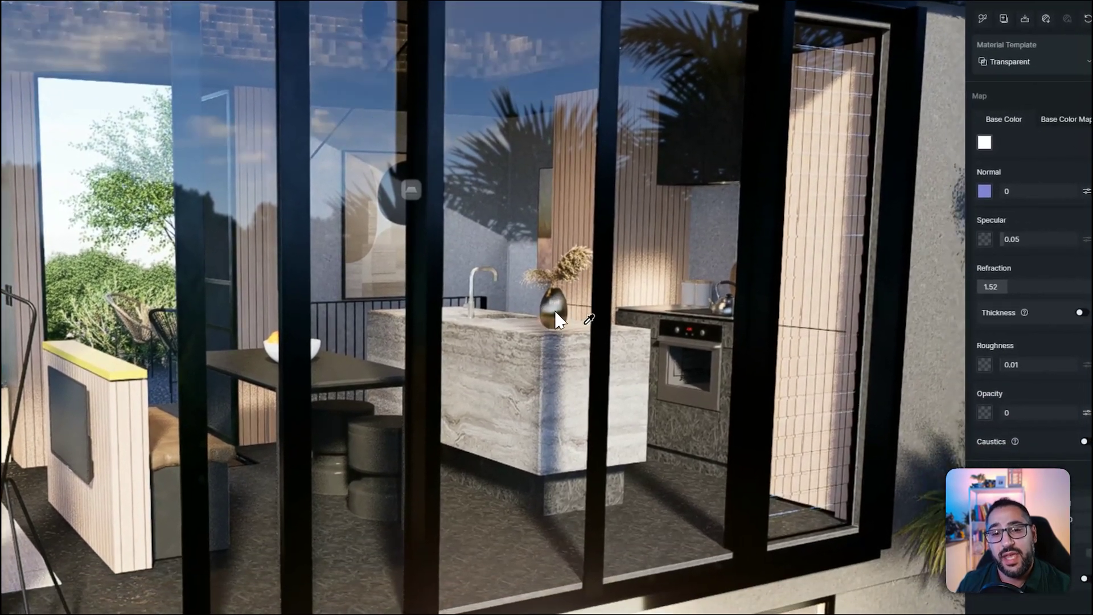
Step: Sample the kitchen island's stone material with the material picker, up close and from outside the window glass
right_drag(555, 312, 577, 308)
scroll(595, 305, up, 10)
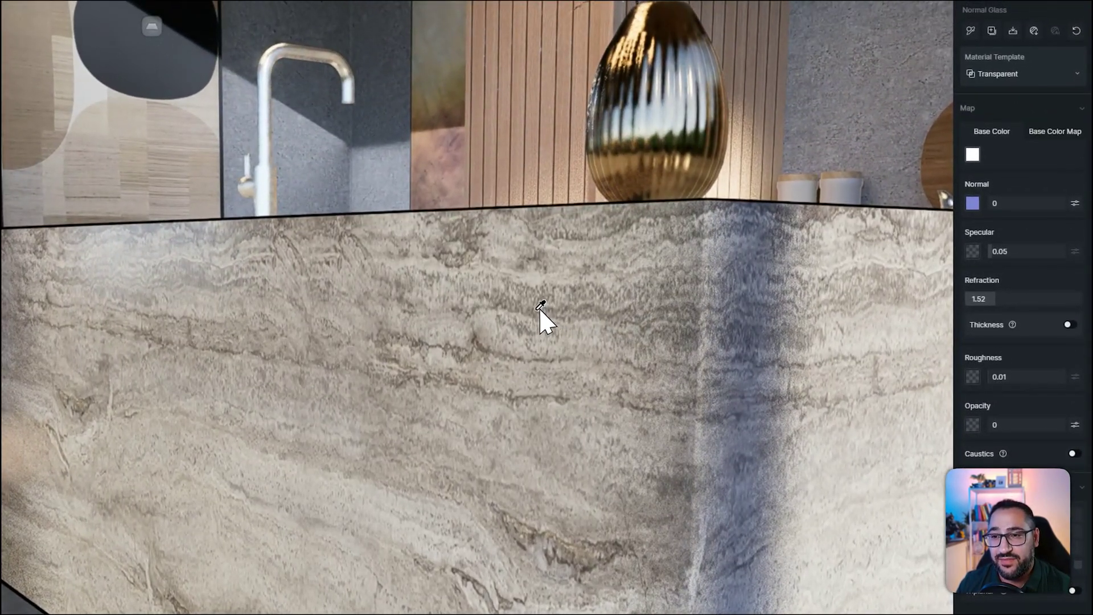
click(541, 311)
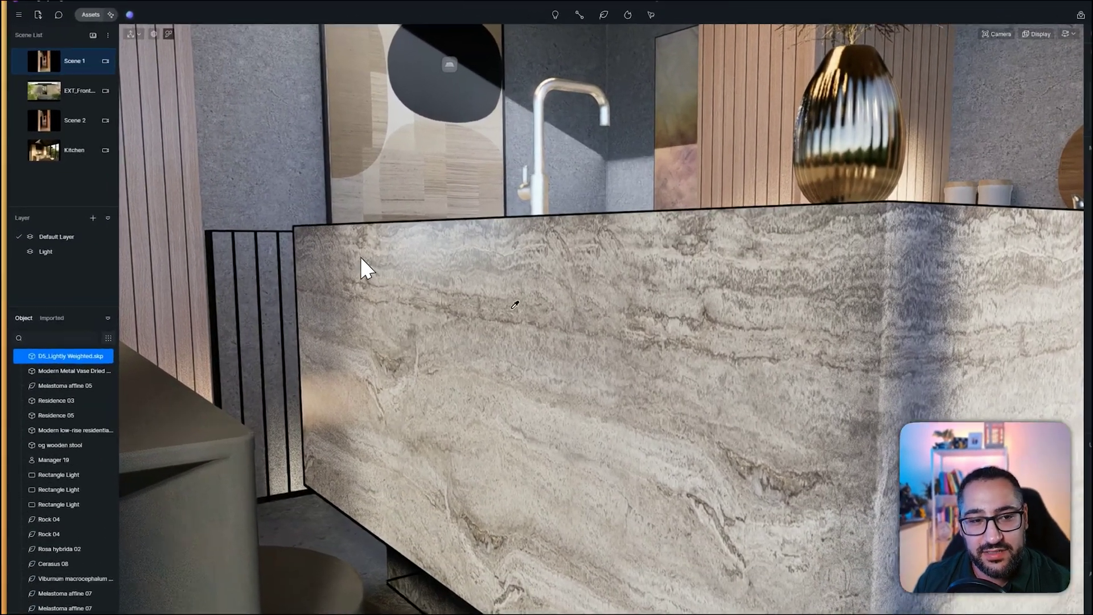
scroll(636, 335, down, 10)
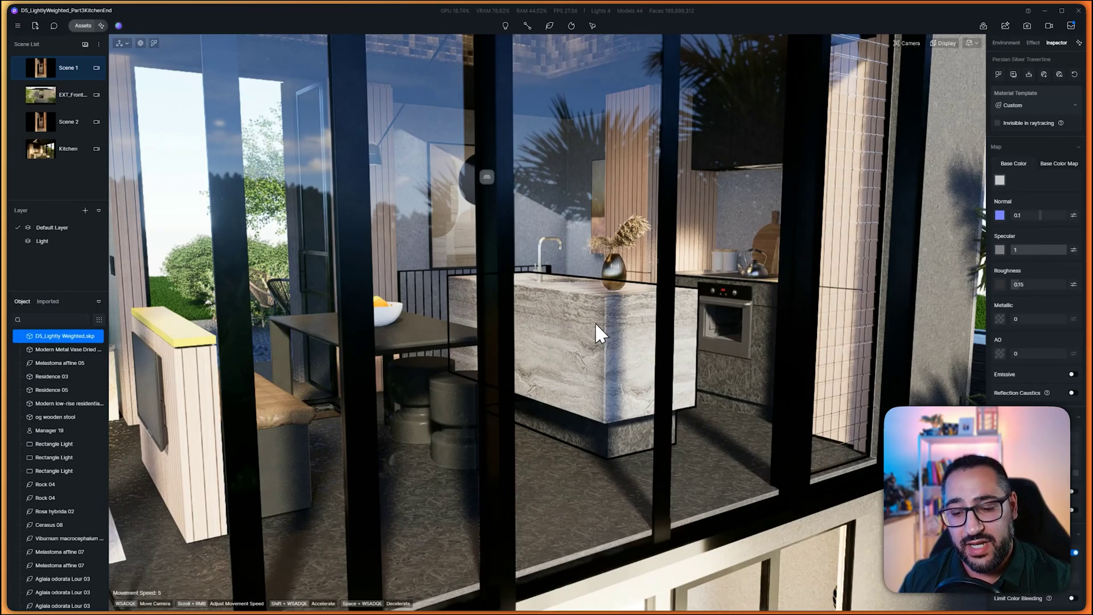
key(i)
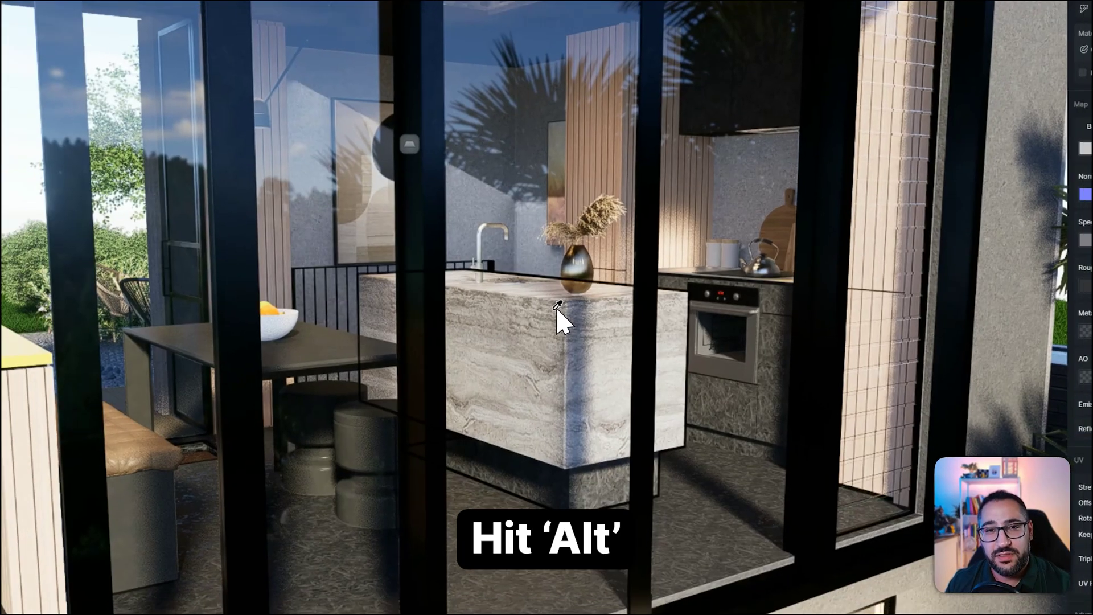
alt+click(598, 299)
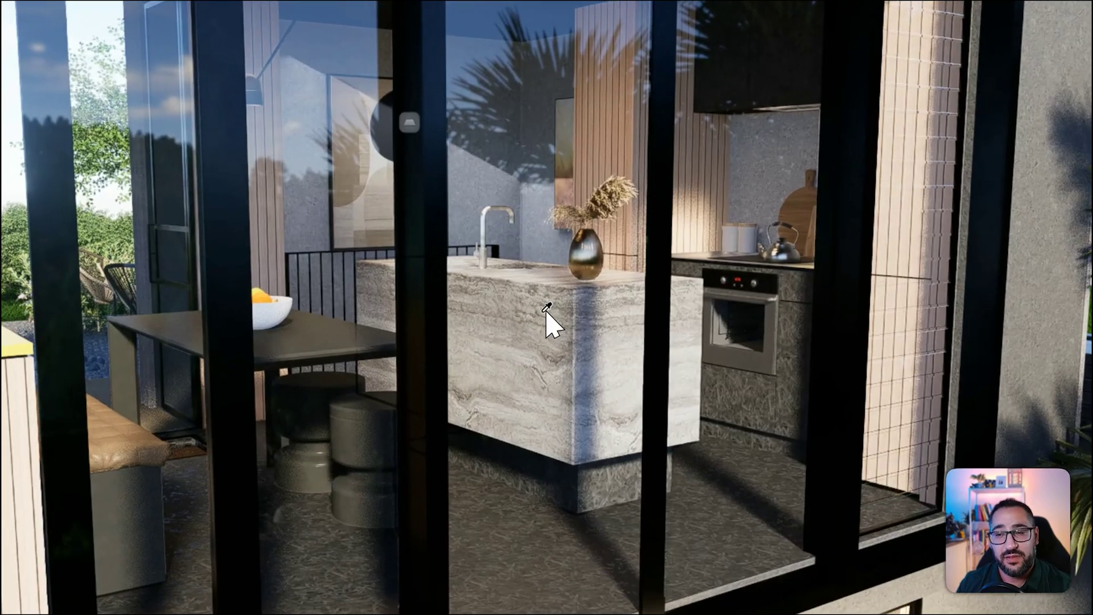
click(584, 311)
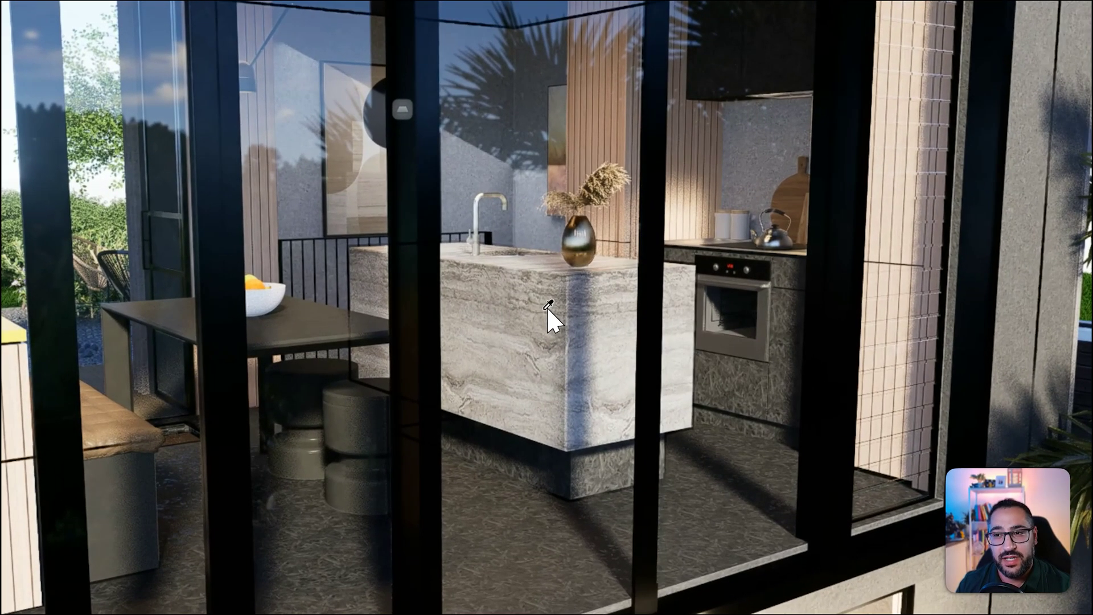
alt+click(592, 336)
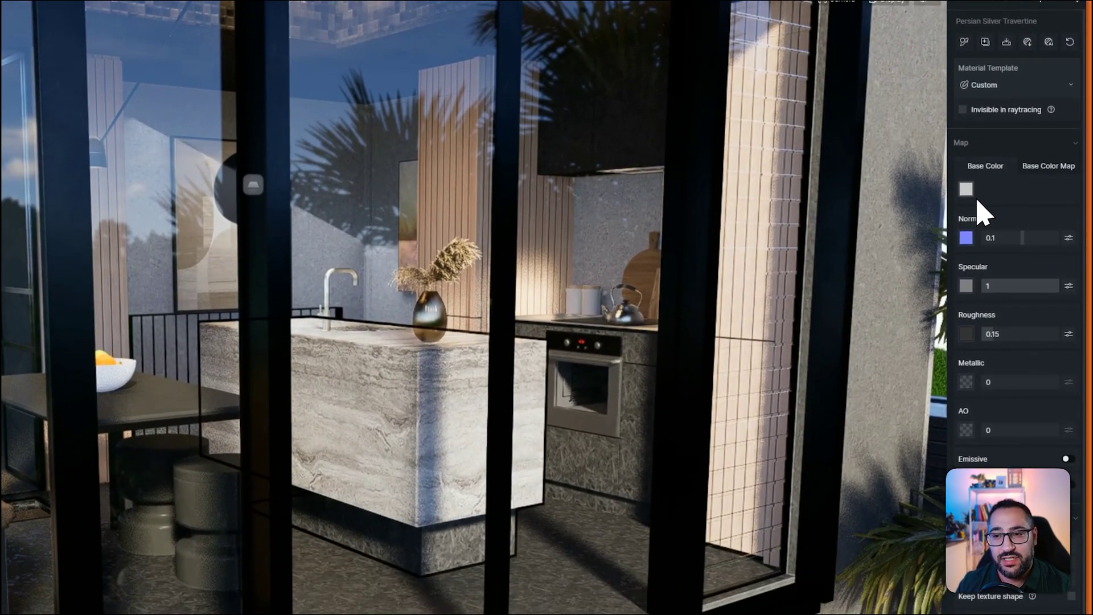
Step: Tint the kitchen island material's base color red with H 0, S 33 and V 60
click(978, 211)
mouse_move(996, 236)
mouse_down()
mouse_move(1058, 248)
mouse_move(1032, 250)
mouse_move(997, 226)
mouse_up()
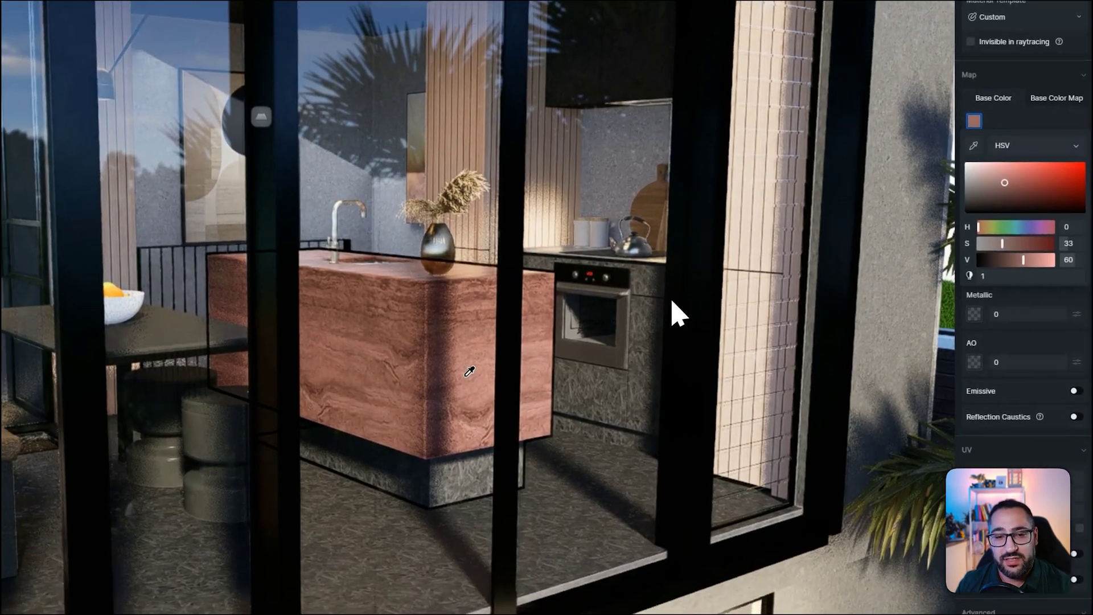
click(469, 408)
scroll(469, 409, up, 10)
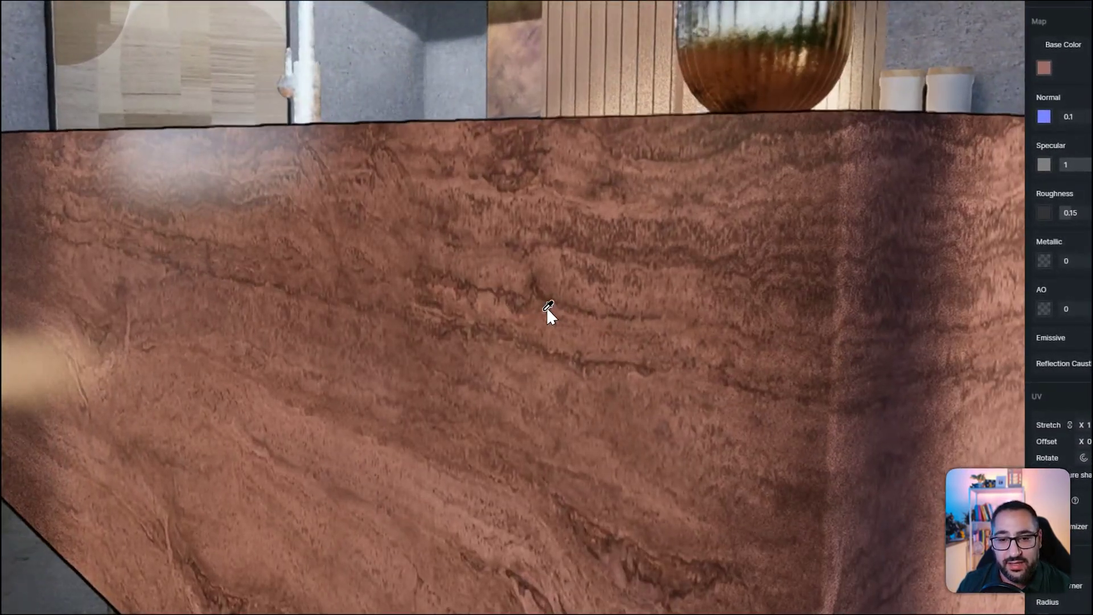
scroll(547, 309, down, 12)
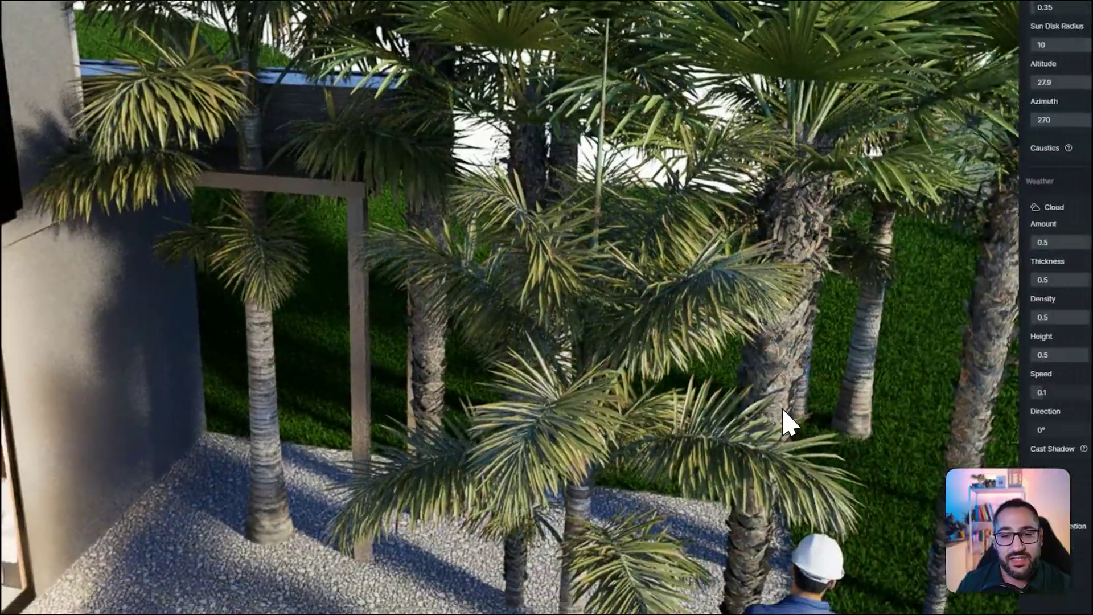
Step: Copy the palm beside the man in the hard hat along the X axis, across the gravel toward the building
right_drag(783, 410, 885, 470)
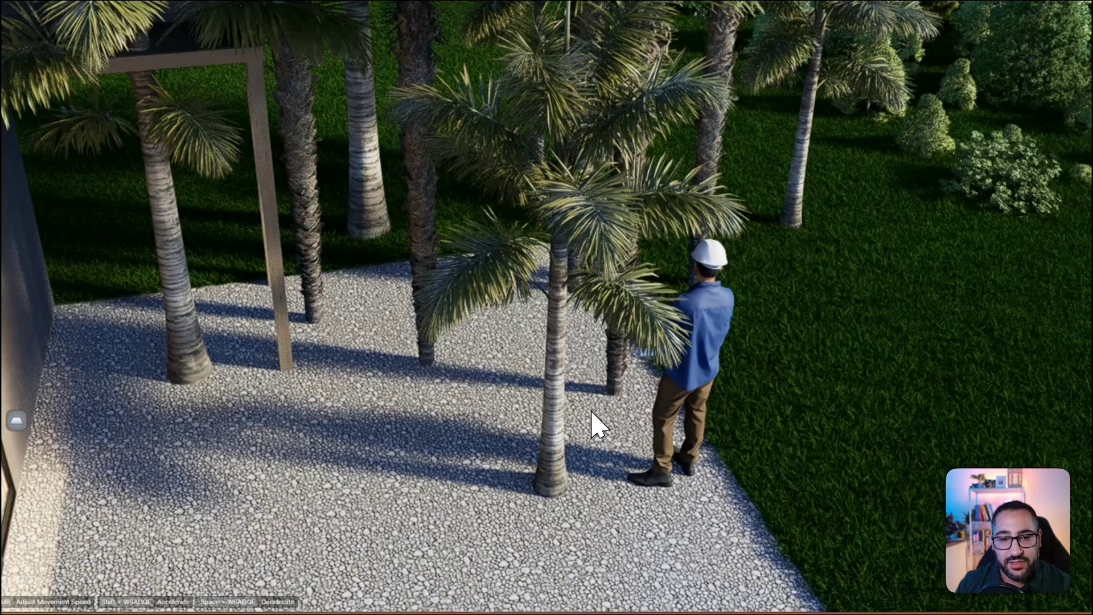
click(478, 433)
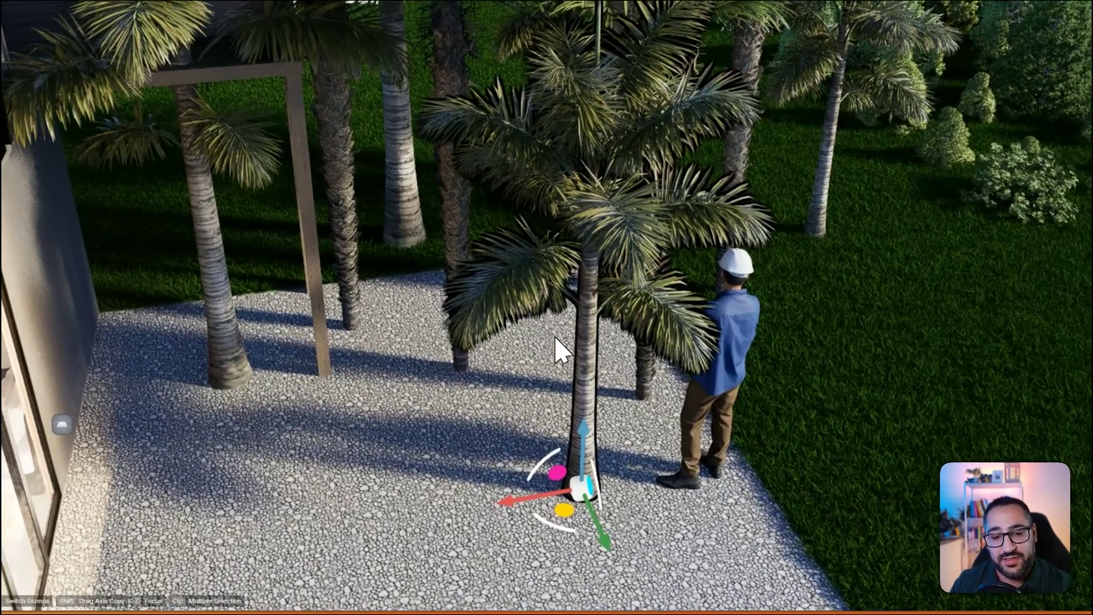
key(s)
right_drag(587, 402, 616, 444)
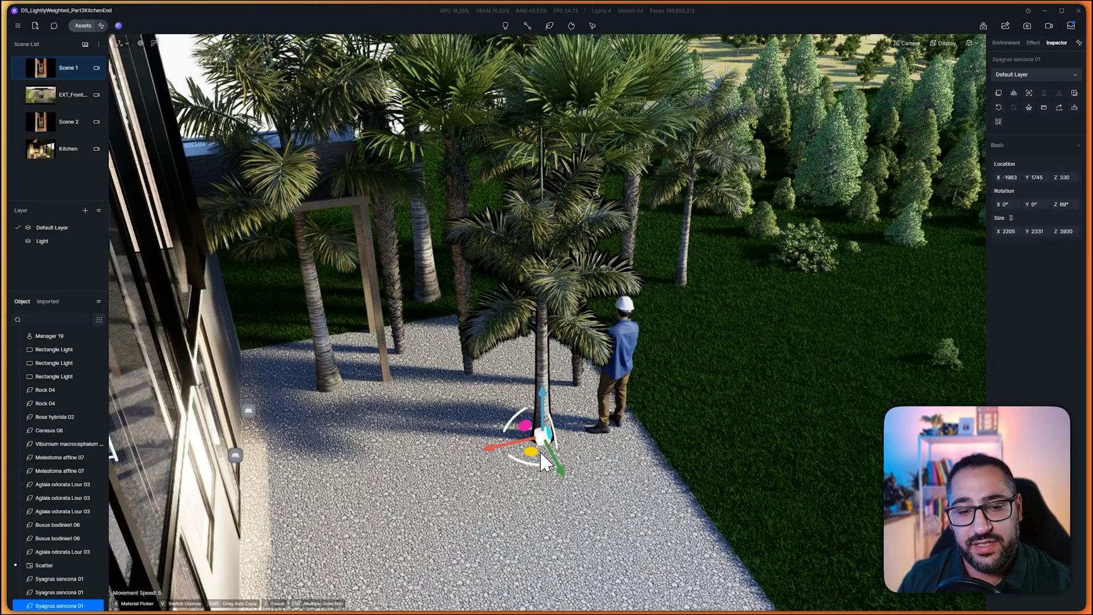
shift+drag(496, 447, 423, 465)
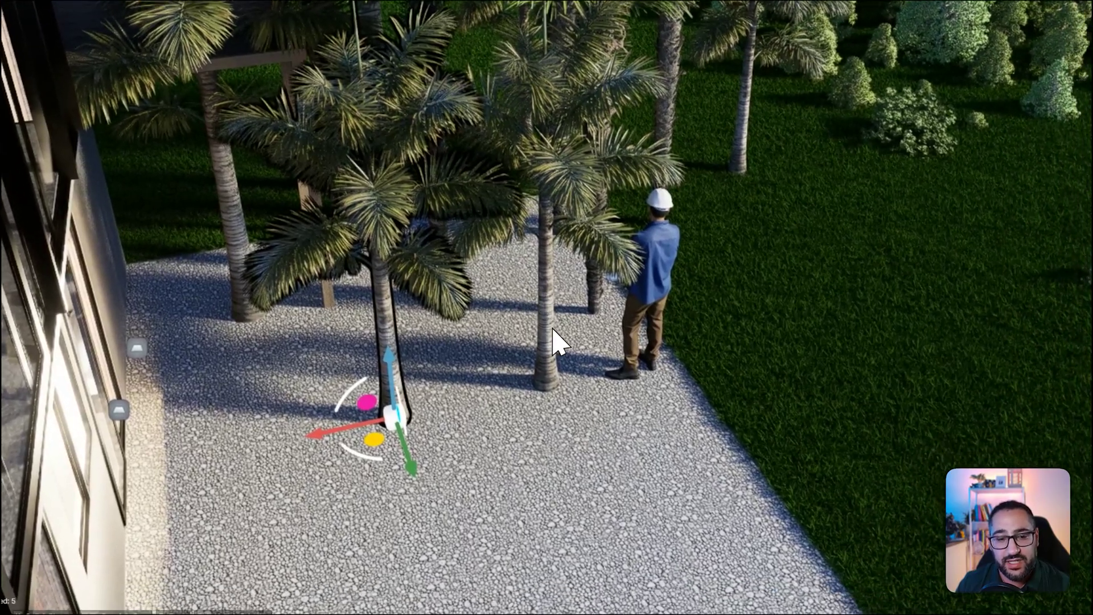
Step: Copy the original palm onto the grass at X -5070, Y 1121, and copy that one along Y to -356
click(634, 361)
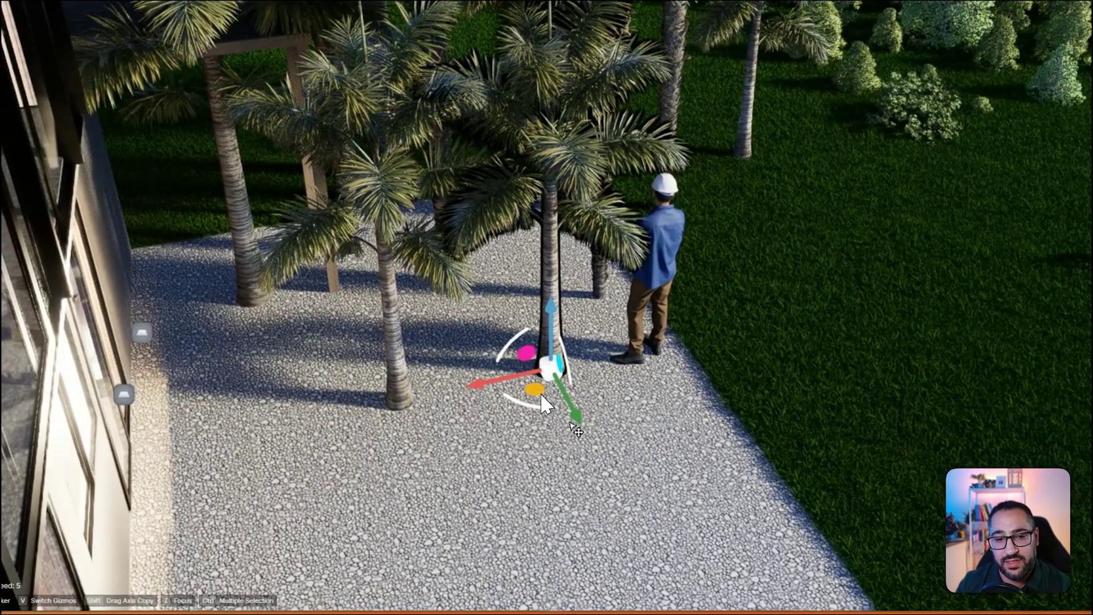
drag(541, 391, 931, 357)
drag(712, 382, 661, 390)
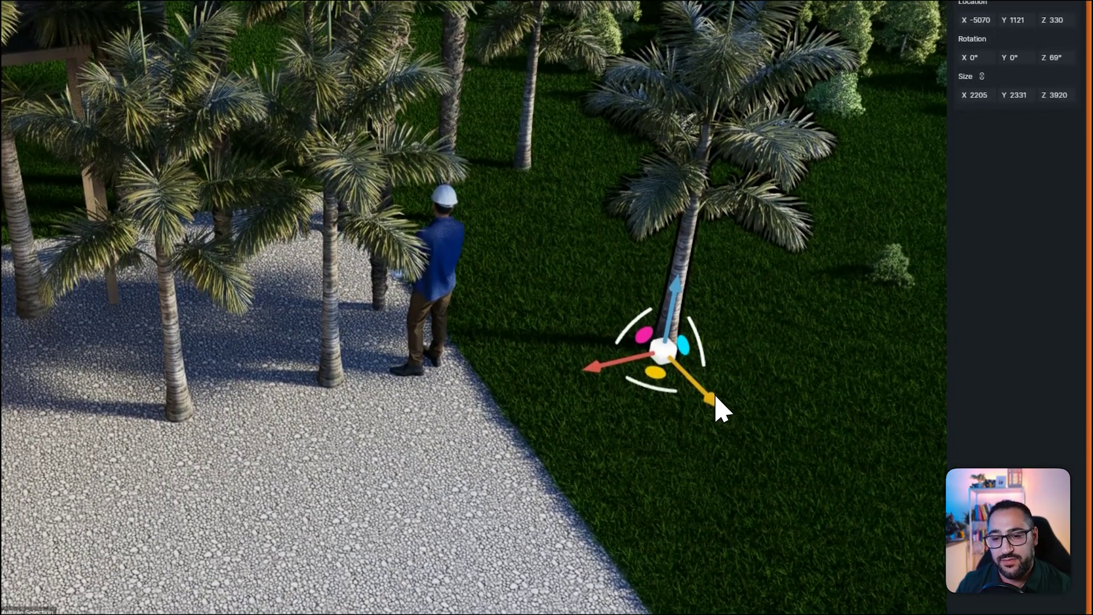
shift+drag(715, 397, 853, 509)
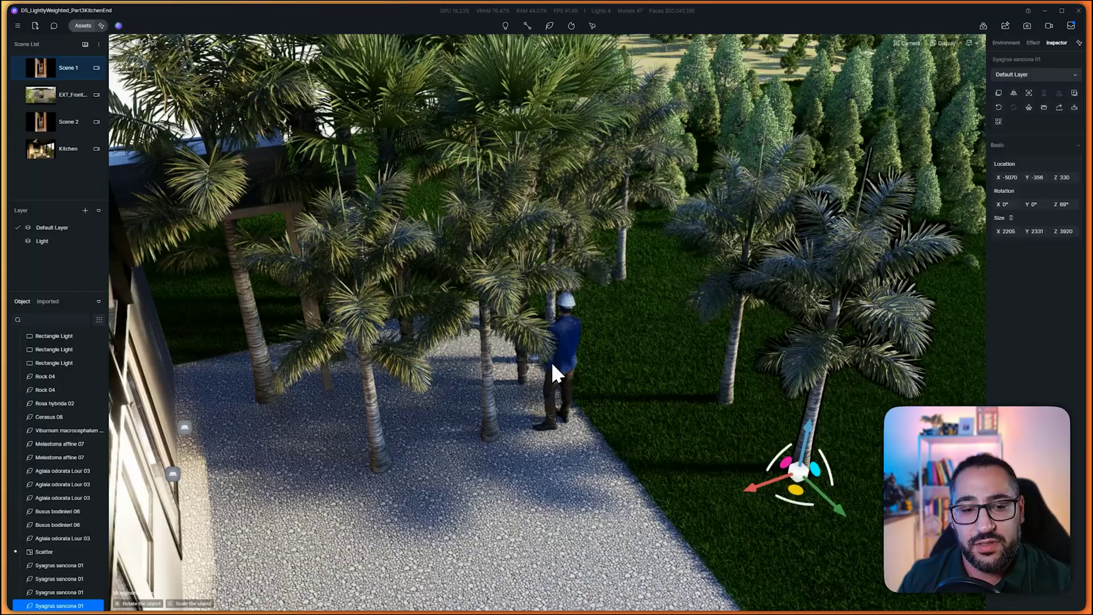
Step: Try to paste a copy of the palm onto the gravel
key(ctrl+v)
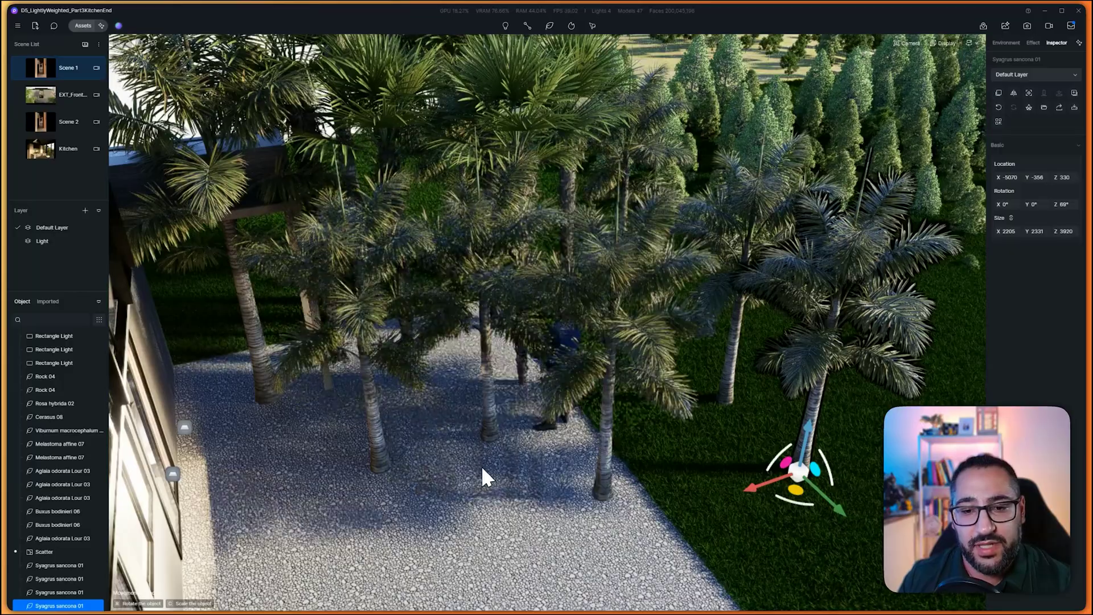
click(508, 526)
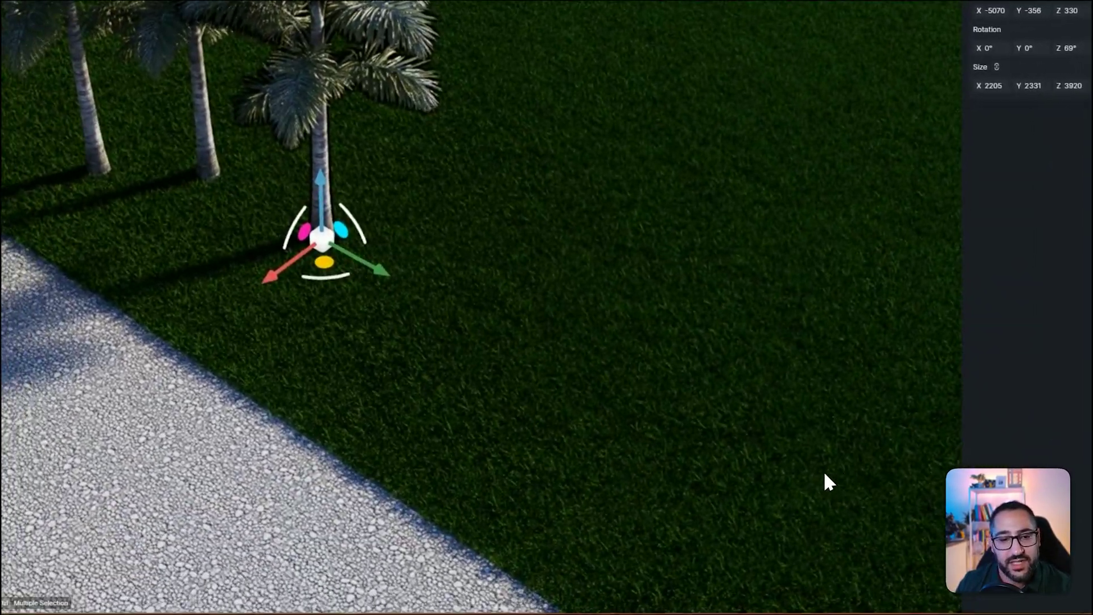
Step: Extend the row of palms on the grass with copies along the Y axis, including ones at Y -4040 and Y -6269
right_drag(824, 473, 719, 410)
key(a)
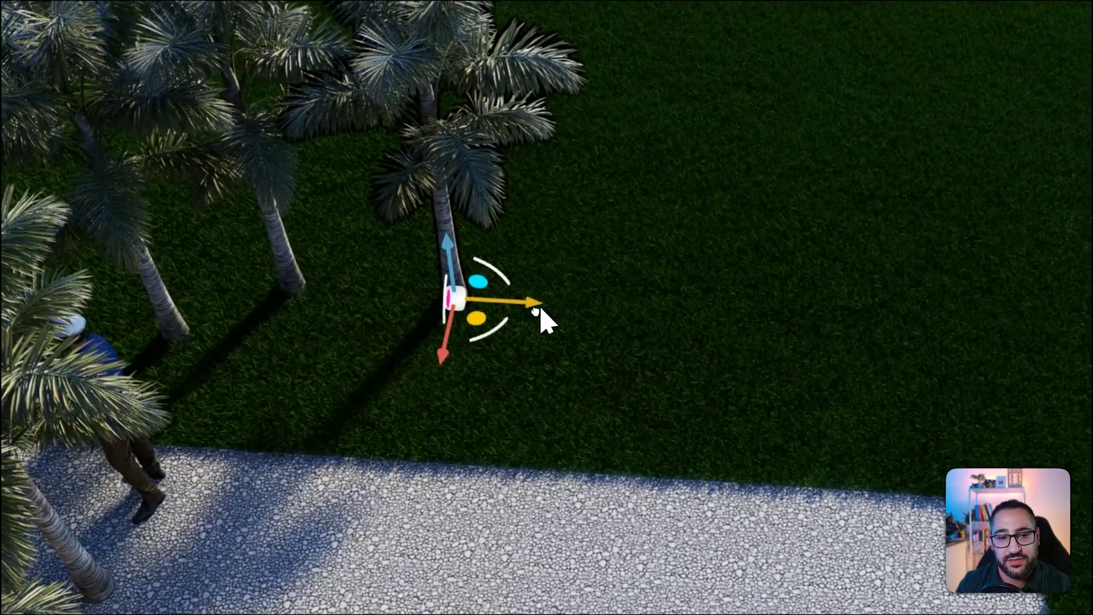
shift+drag(536, 307, 947, 336)
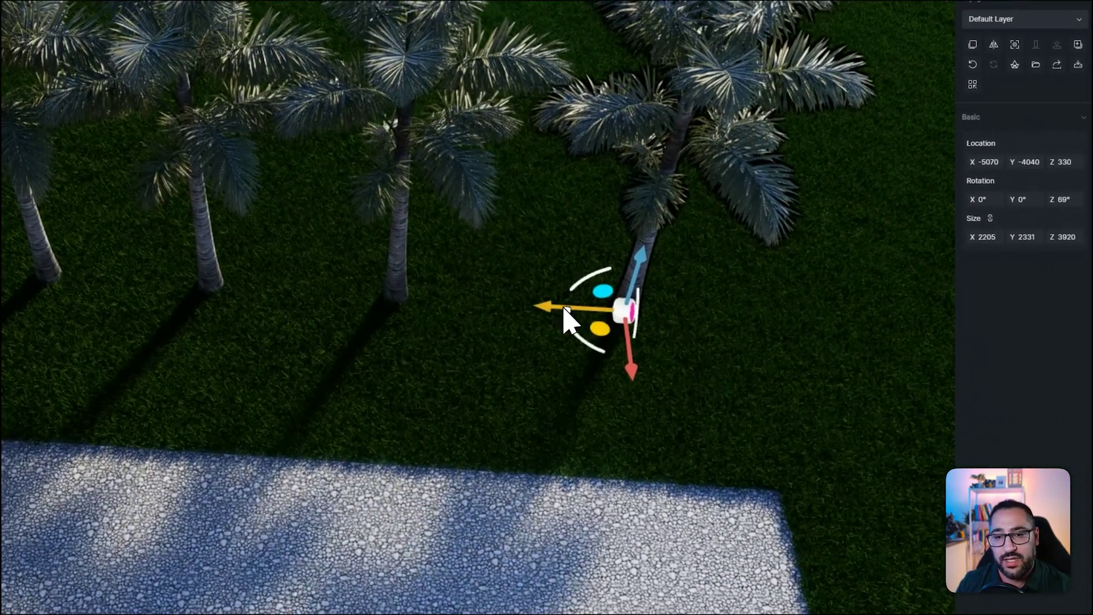
shift+drag(574, 297, 807, 316)
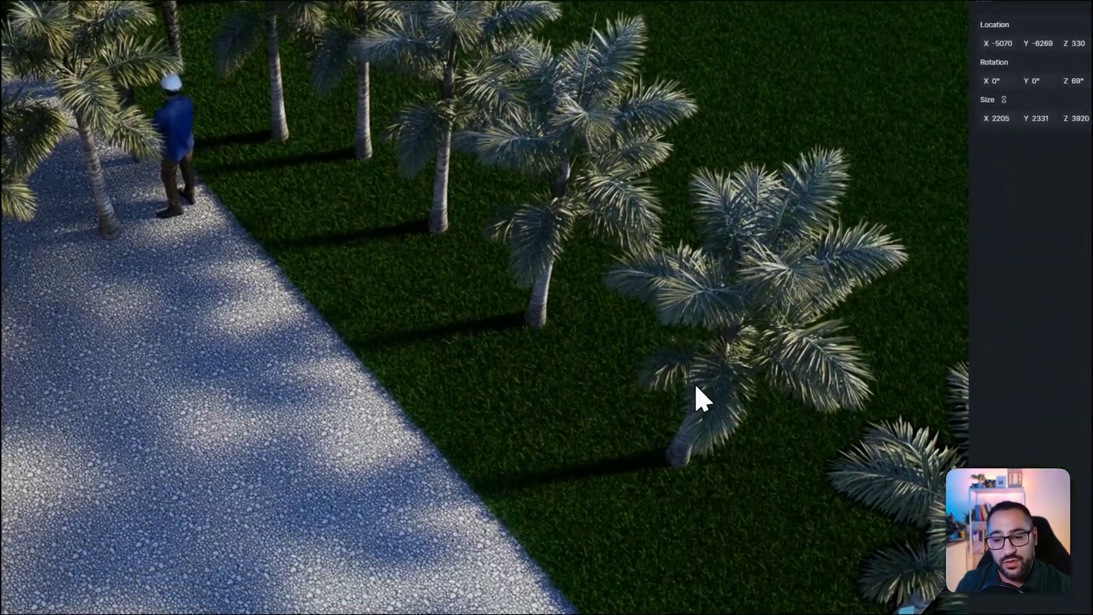
Step: Duplicate the selected palm and place the copy on the gravel at X -2004, Y -1104
scroll(793, 481, up, 3)
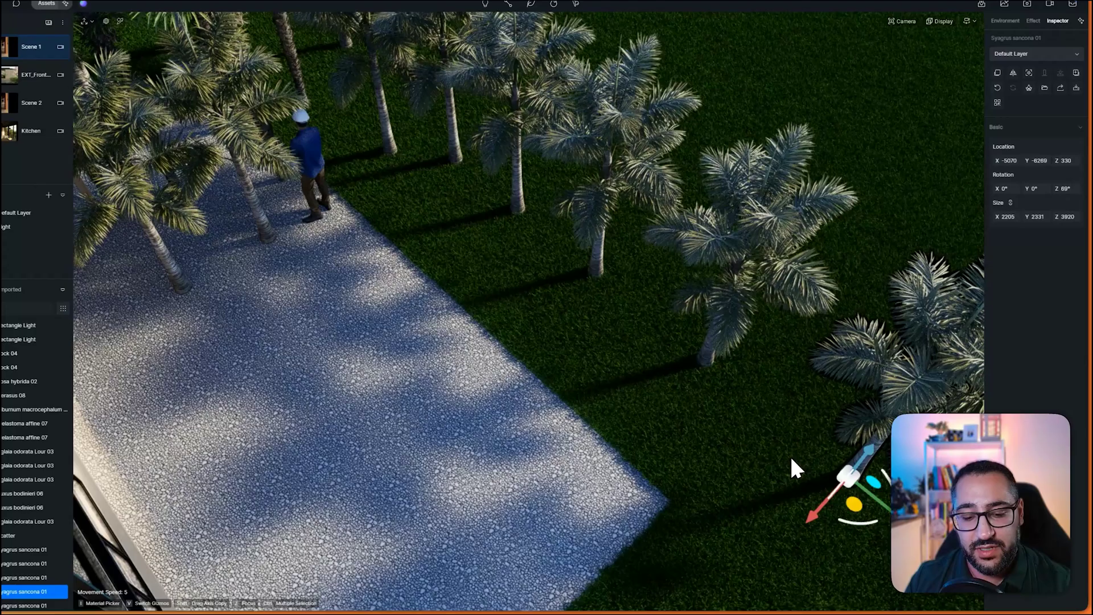
key(ctrl+d)
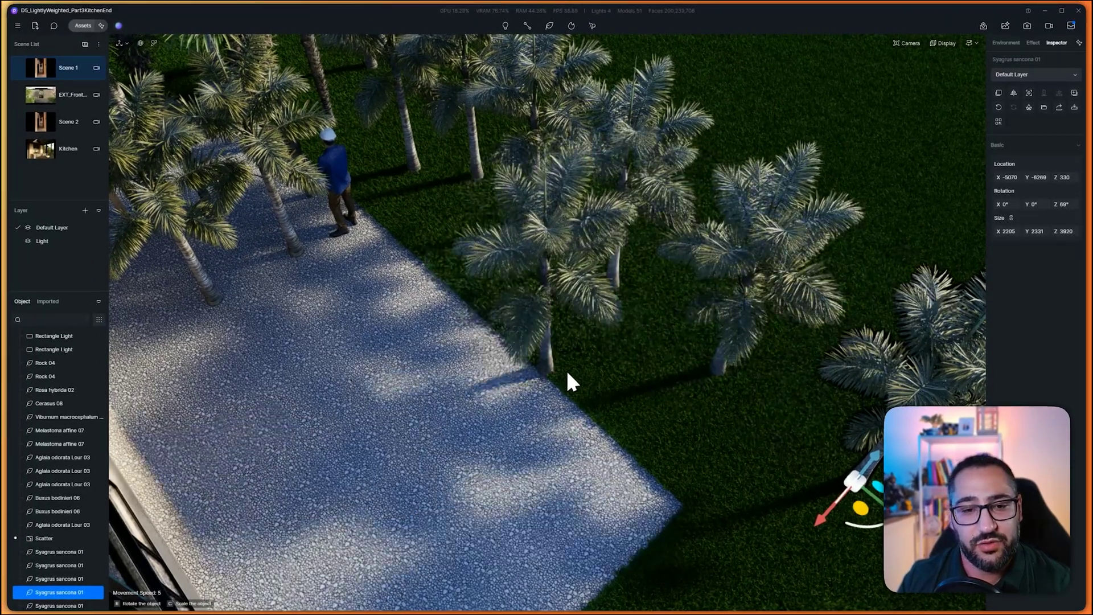
click(415, 362)
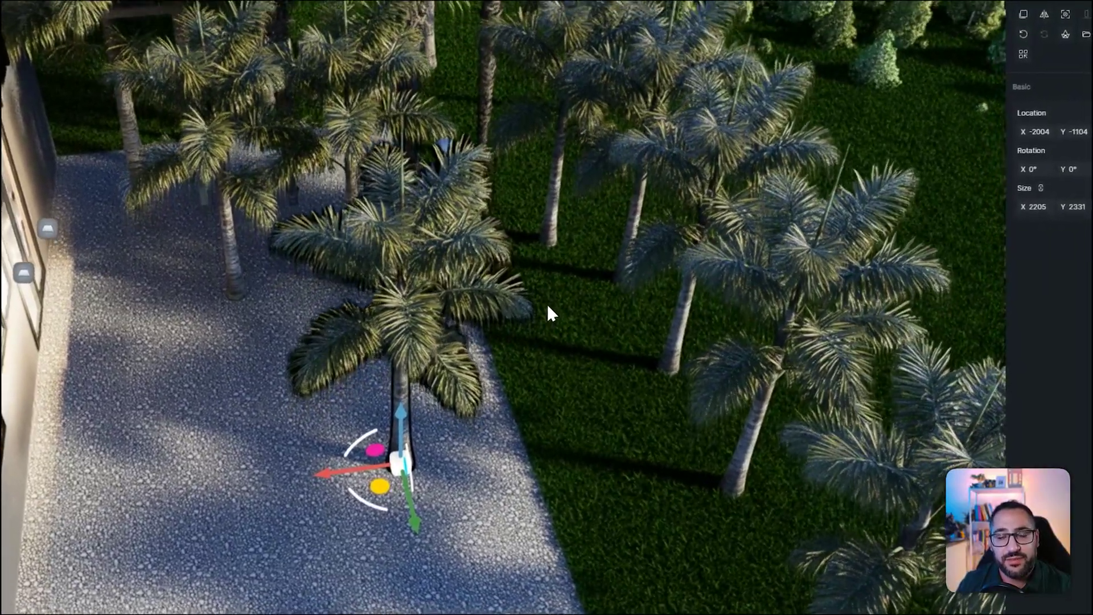
Step: Toggle the gizmo of the palm on the gravel between Scale and Move & Rotate, ending in Scale
right_drag(548, 304, 572, 178)
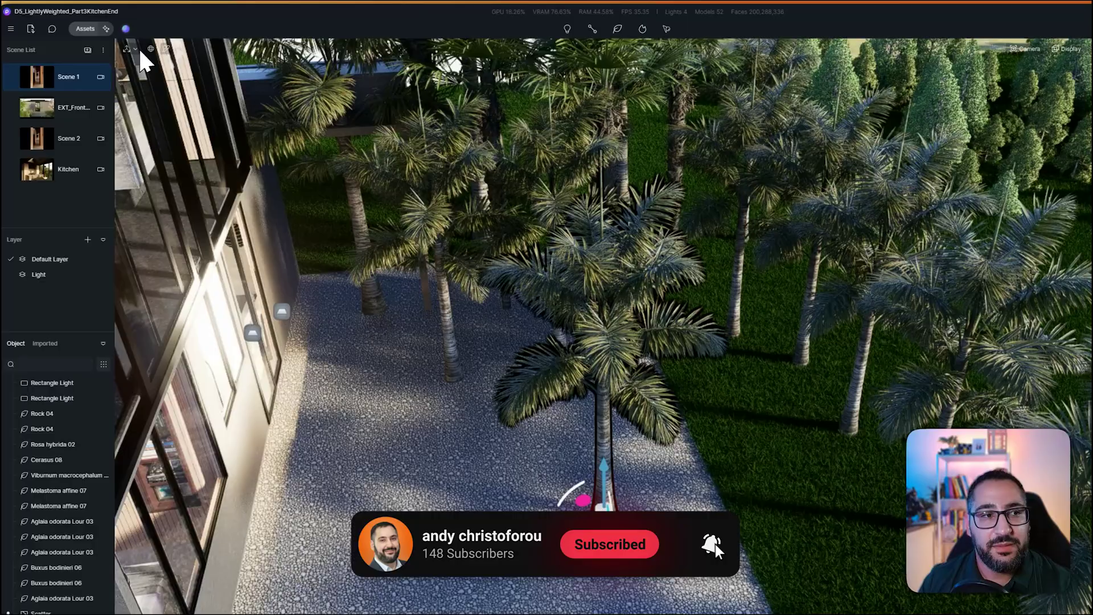
click(124, 43)
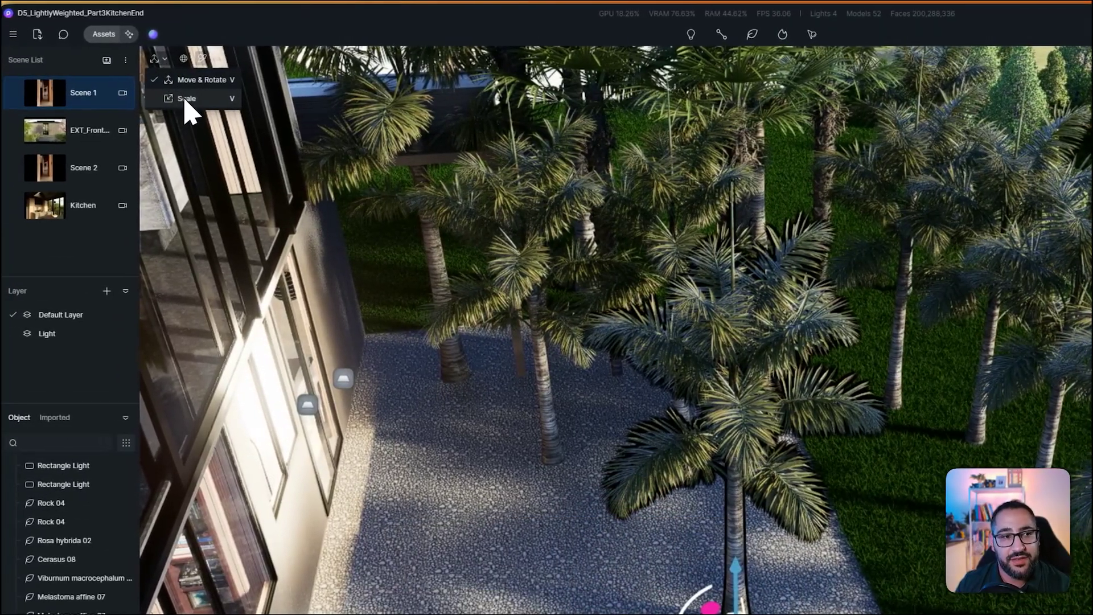
click(181, 98)
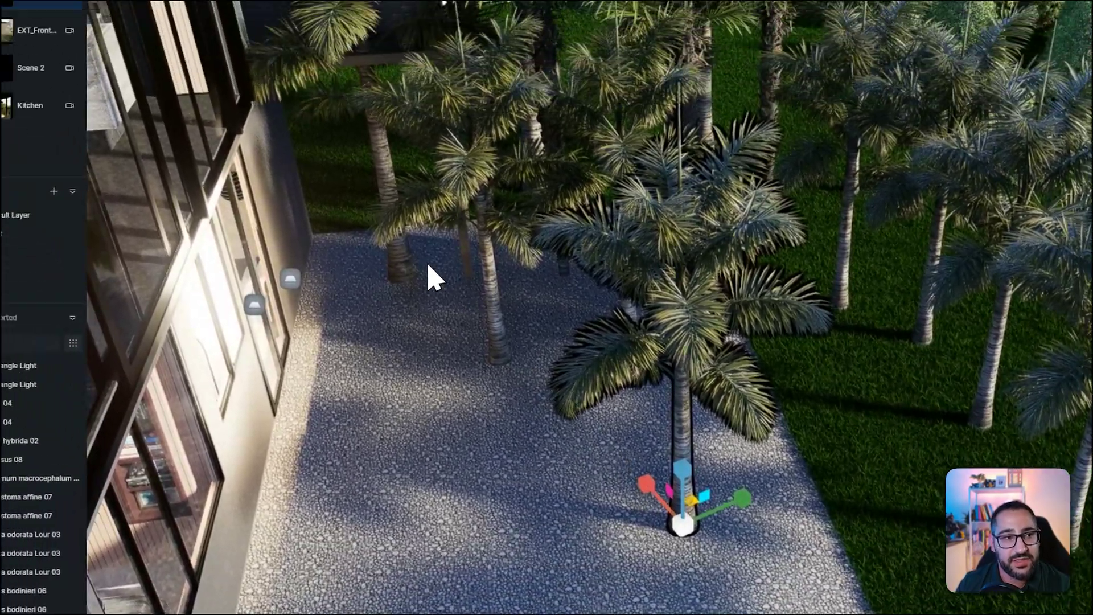
click(145, 48)
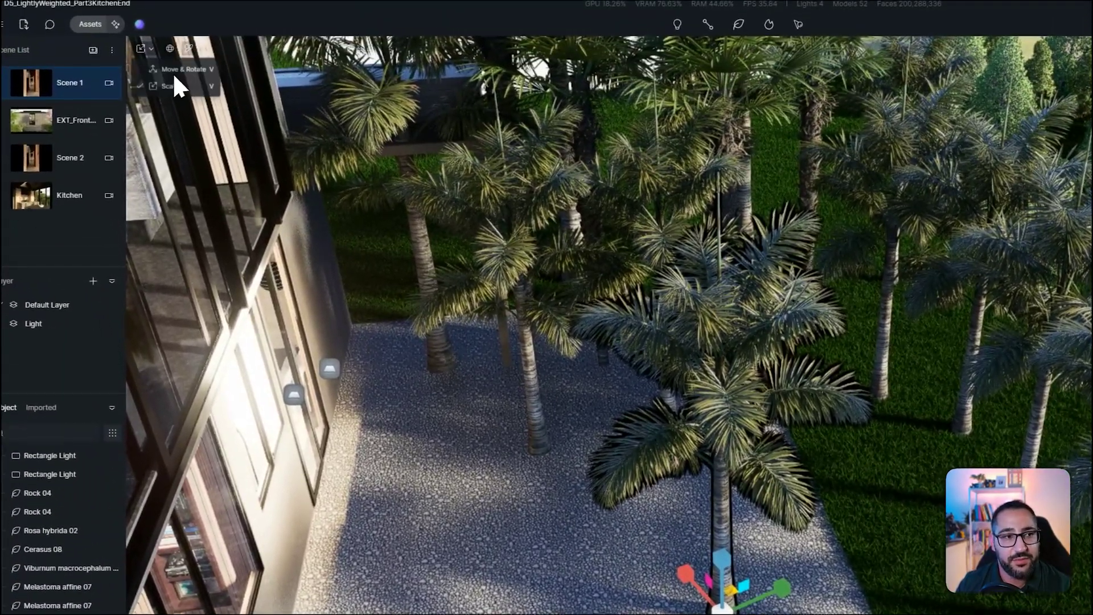
click(166, 79)
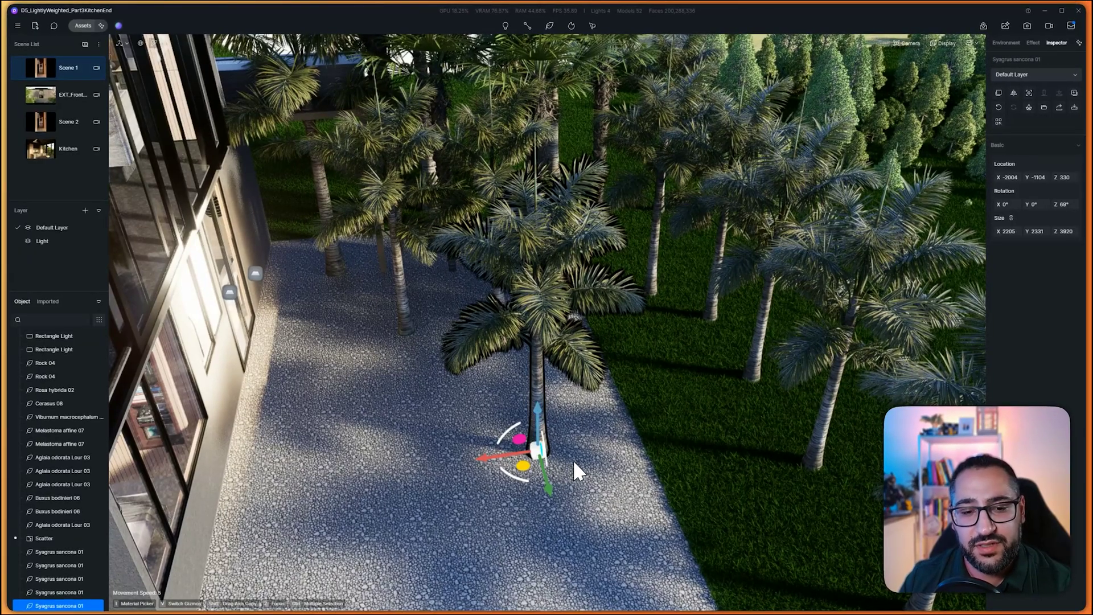
key(v)
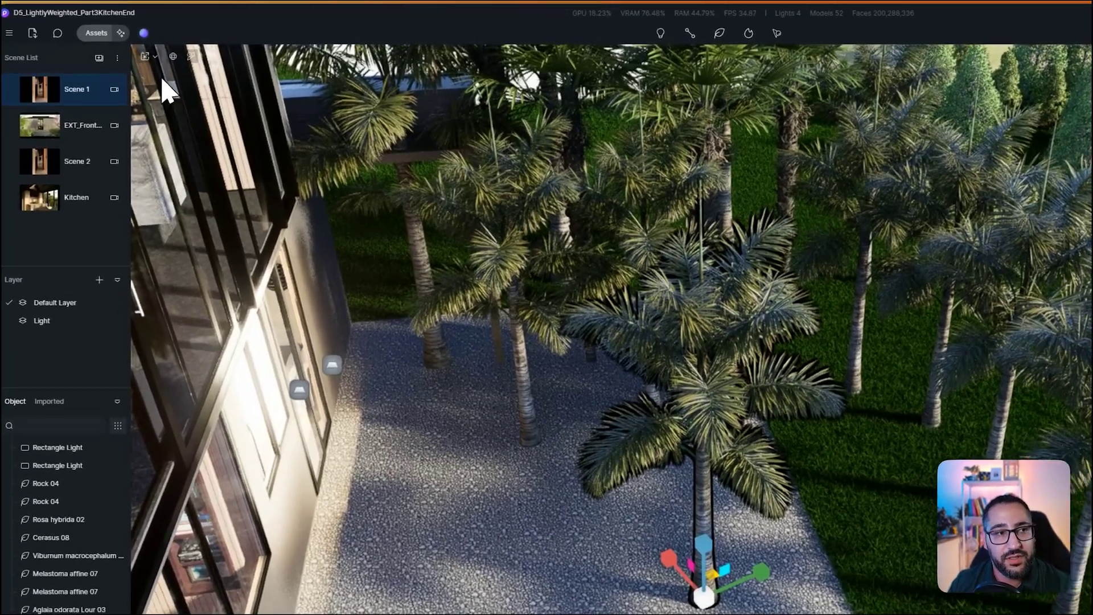
Step: Place a scaled-down Jacaranda mimosifolia 11 from the Nature models on the grass by the gravel, sized 1962 x 1956 x 1875
click(83, 25)
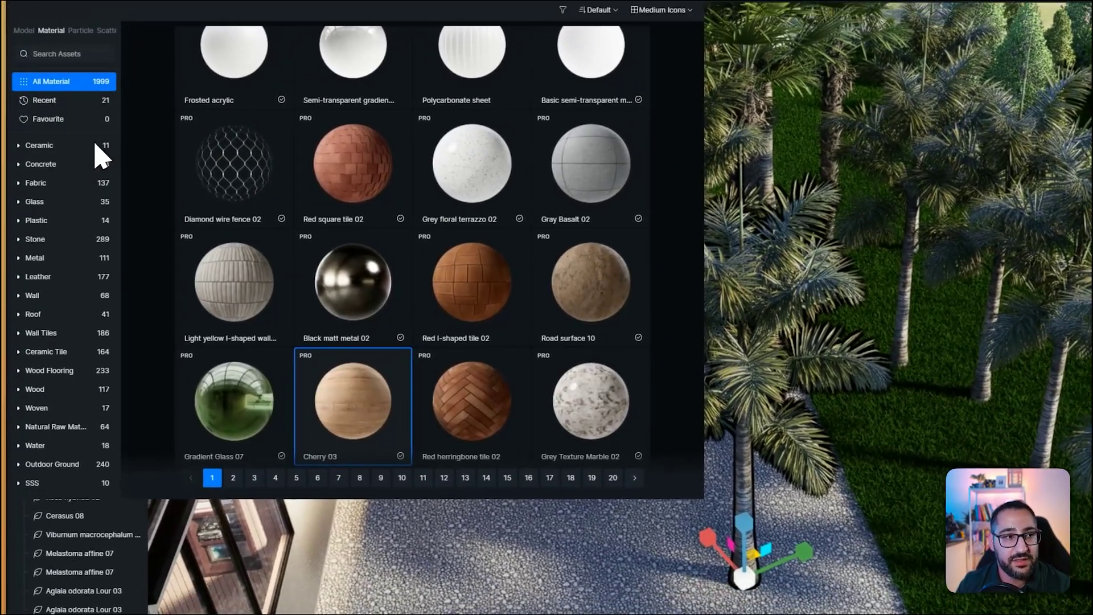
click(18, 24)
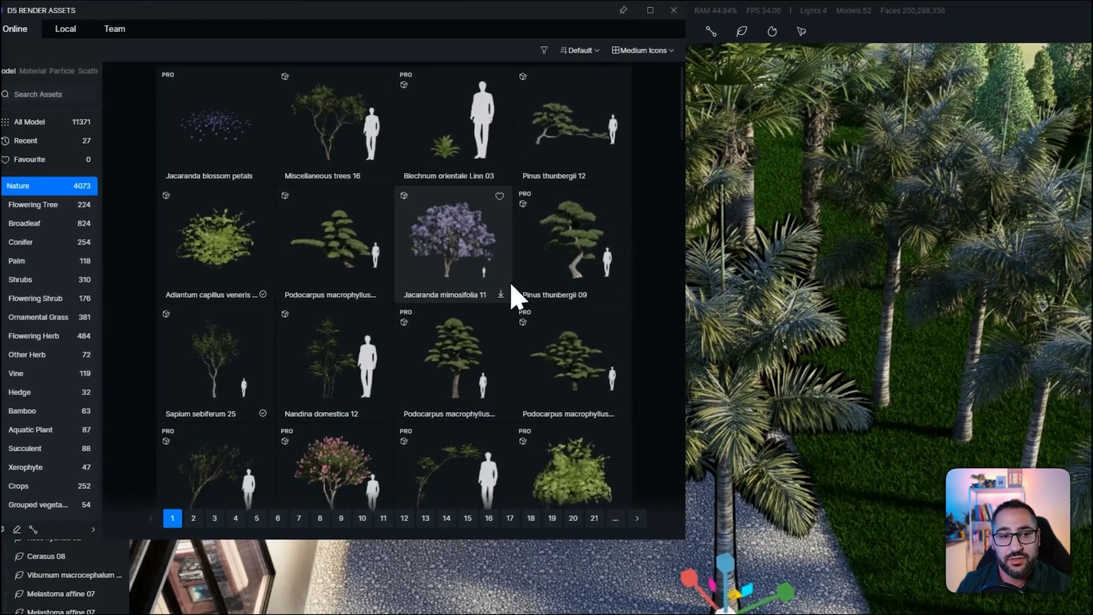
click(463, 267)
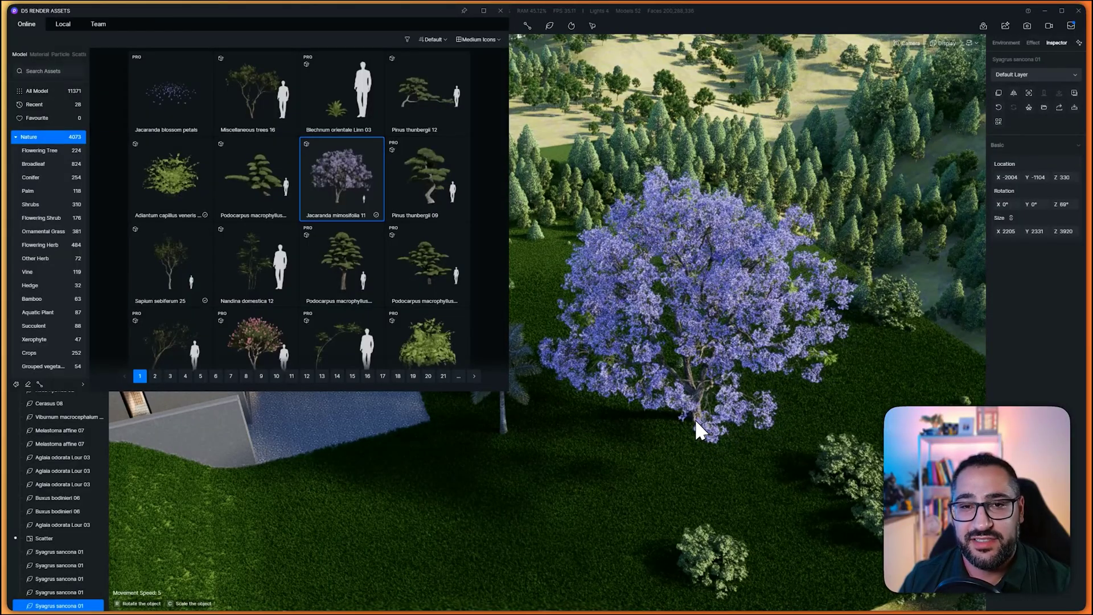
key(c)
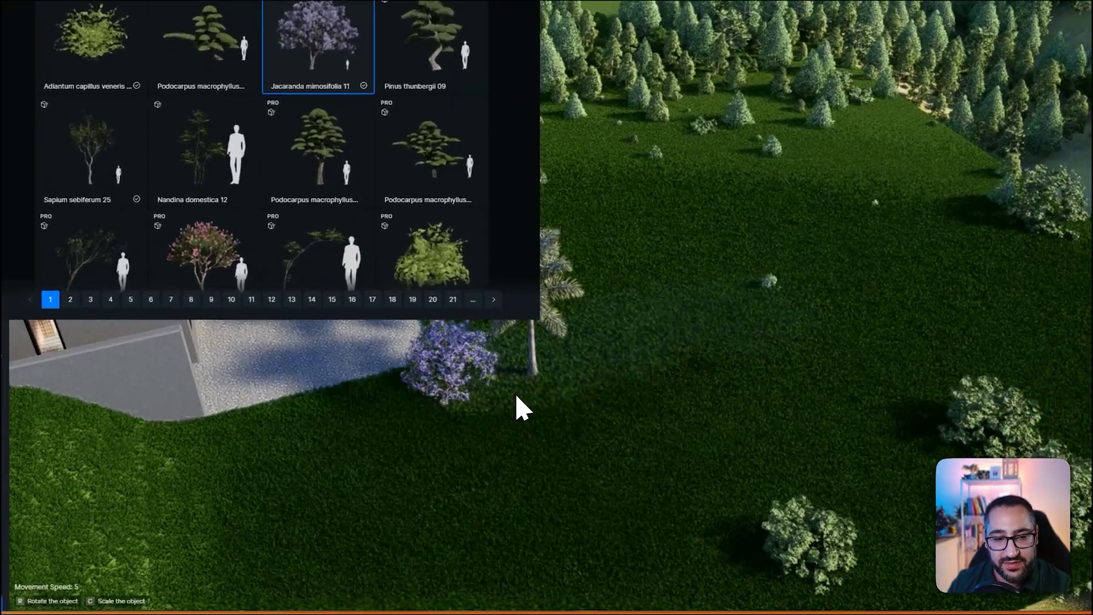
click(465, 396)
right_drag(660, 410, 667, 444)
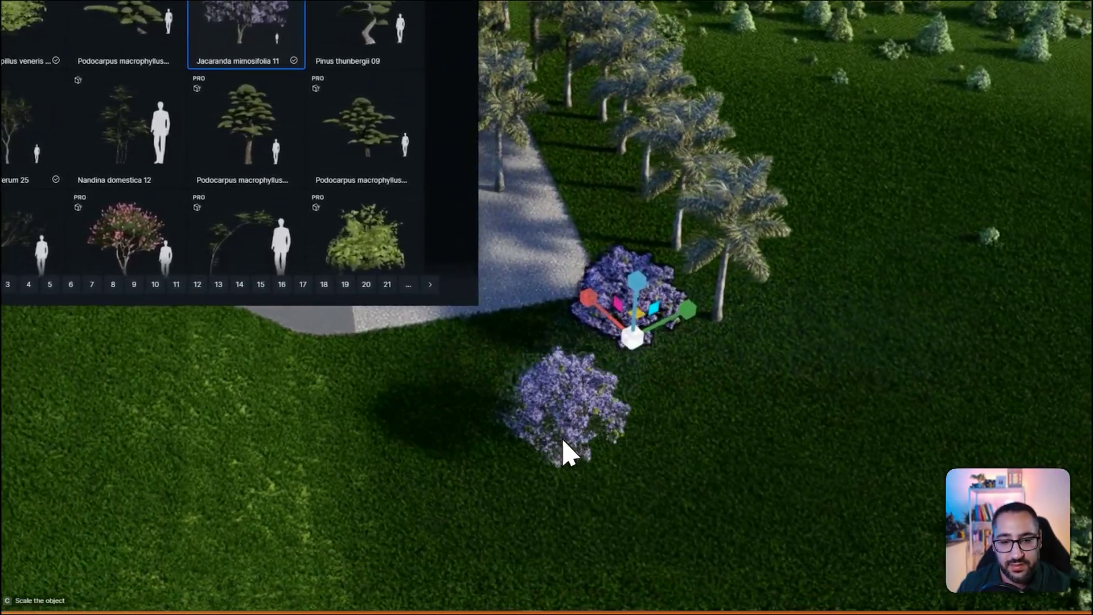
key(Escape)
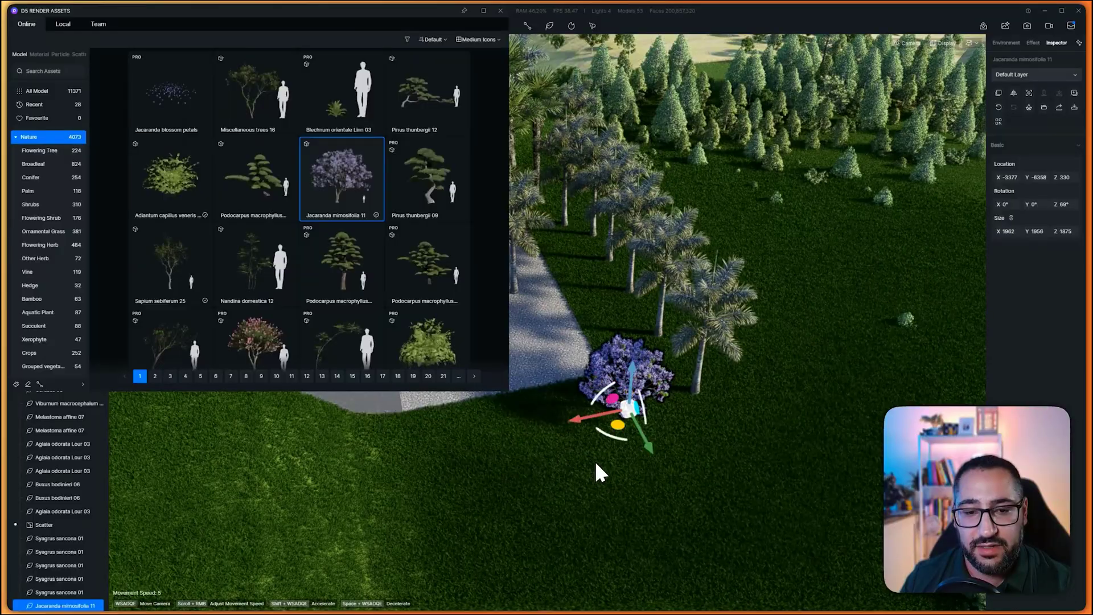
Step: Switch the jacaranda's gizmo between Scale and Move & Rotate, and line up two copies beside it along the gravel's edge
key(v)
key(v)
key(v)
key(v)
key(v)
key(v)
key(v)
key(v)
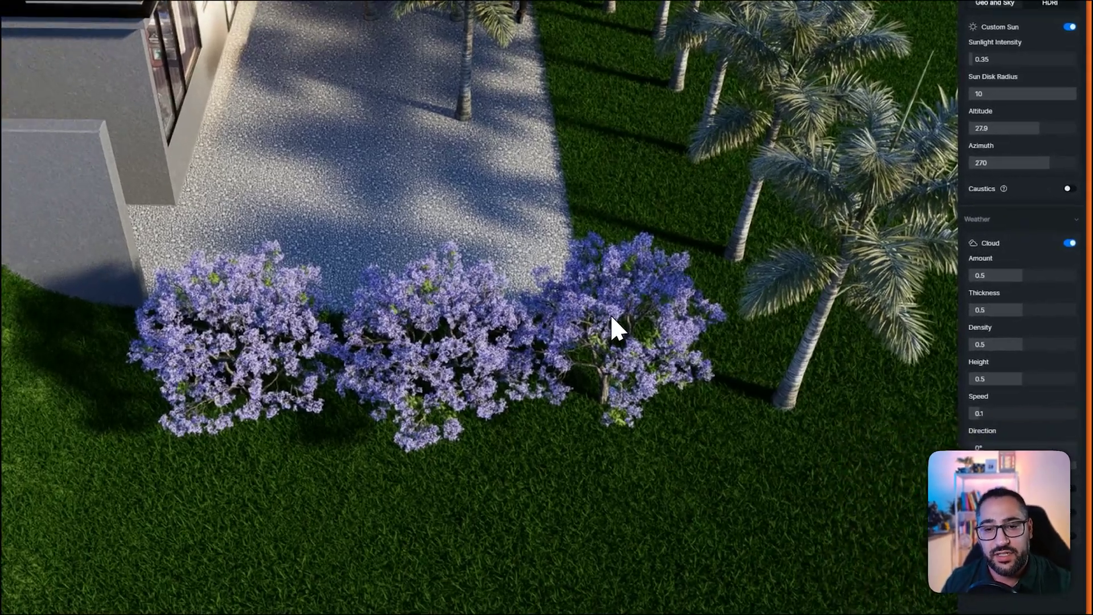
Step: Select the three jacarandas along the gravel's edge and combine them into one group
click(718, 333)
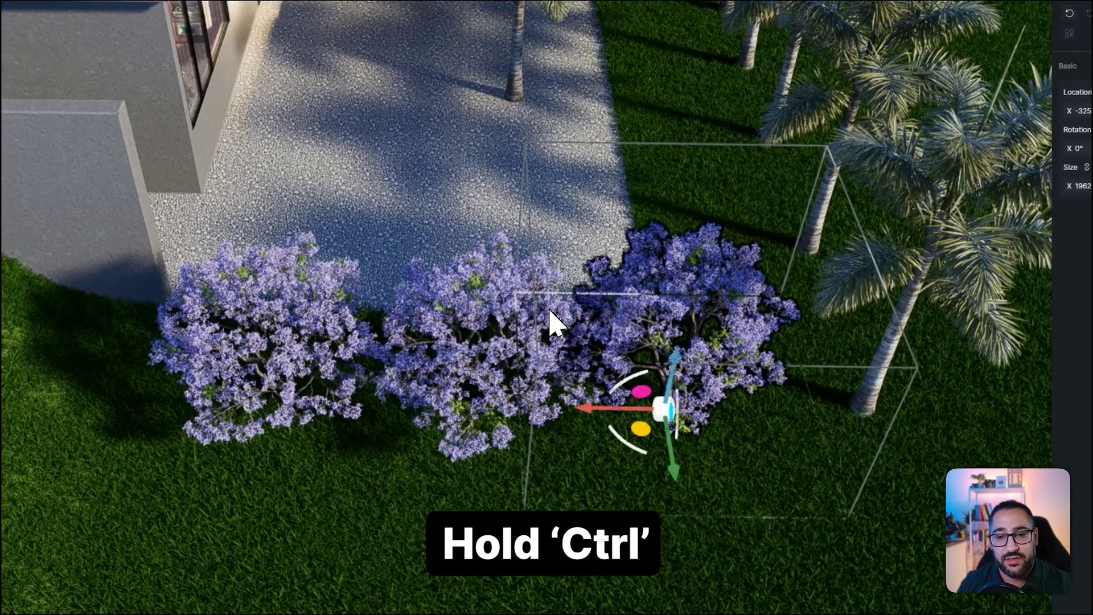
ctrl+click(550, 312)
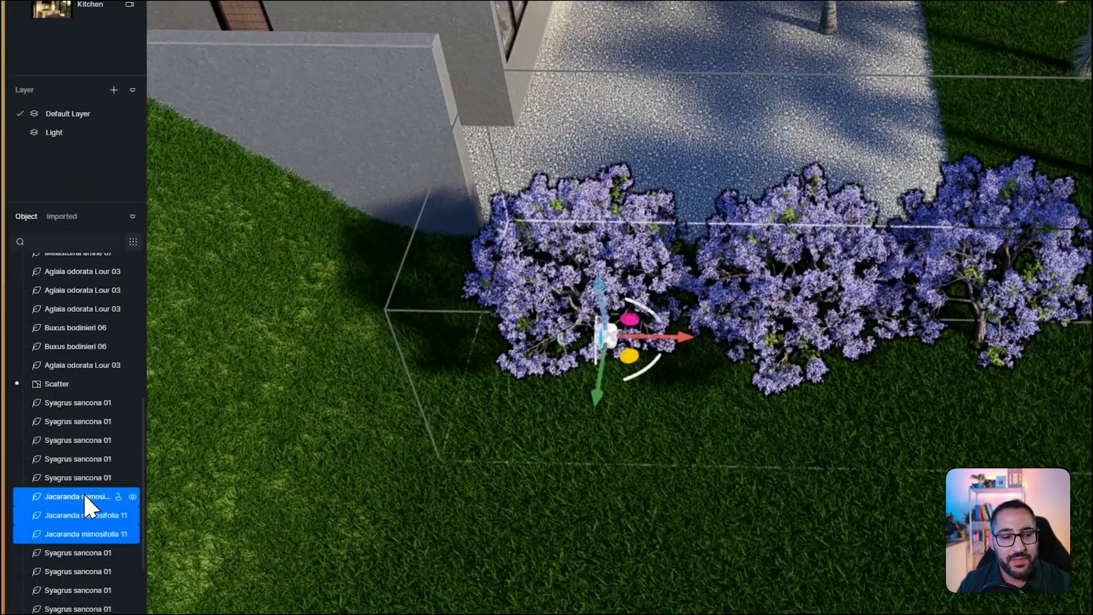
right_click(90, 506)
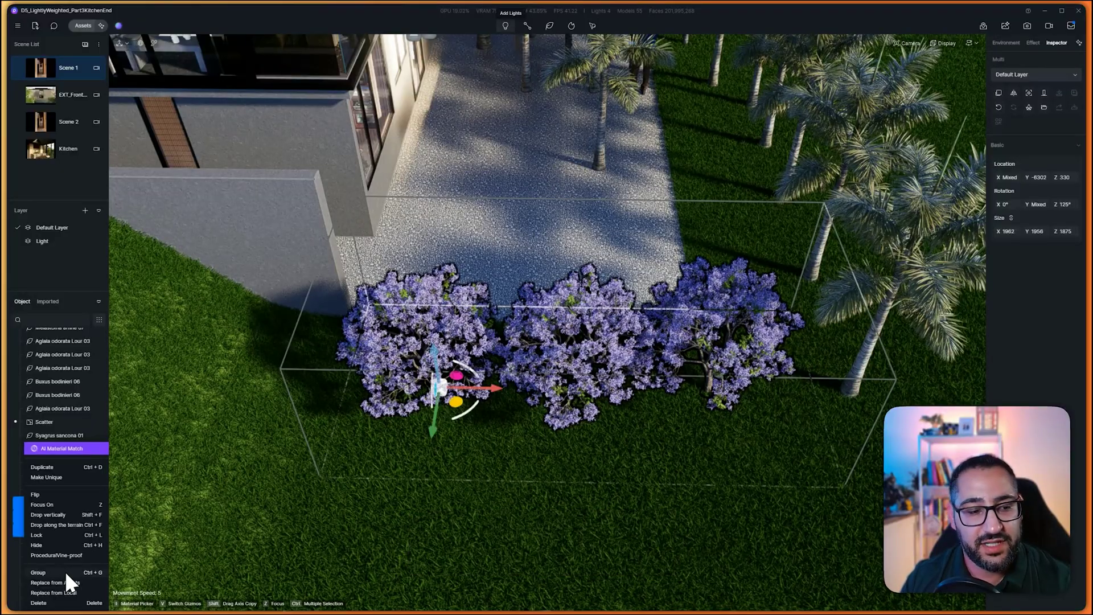
click(64, 572)
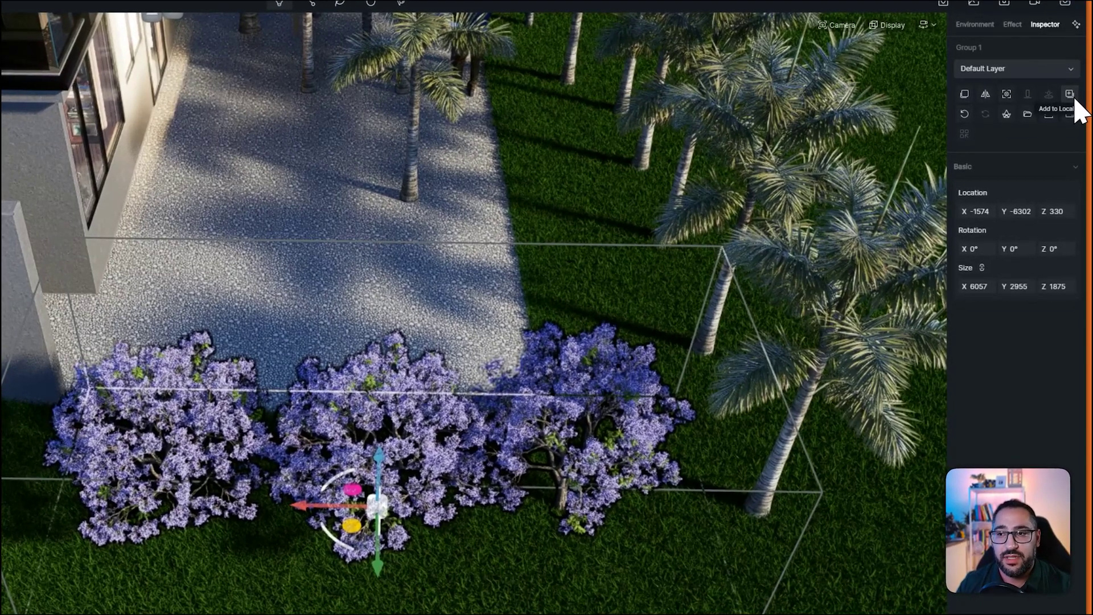
Step: Save the jacaranda group to the local asset library and show the local models
click(1074, 94)
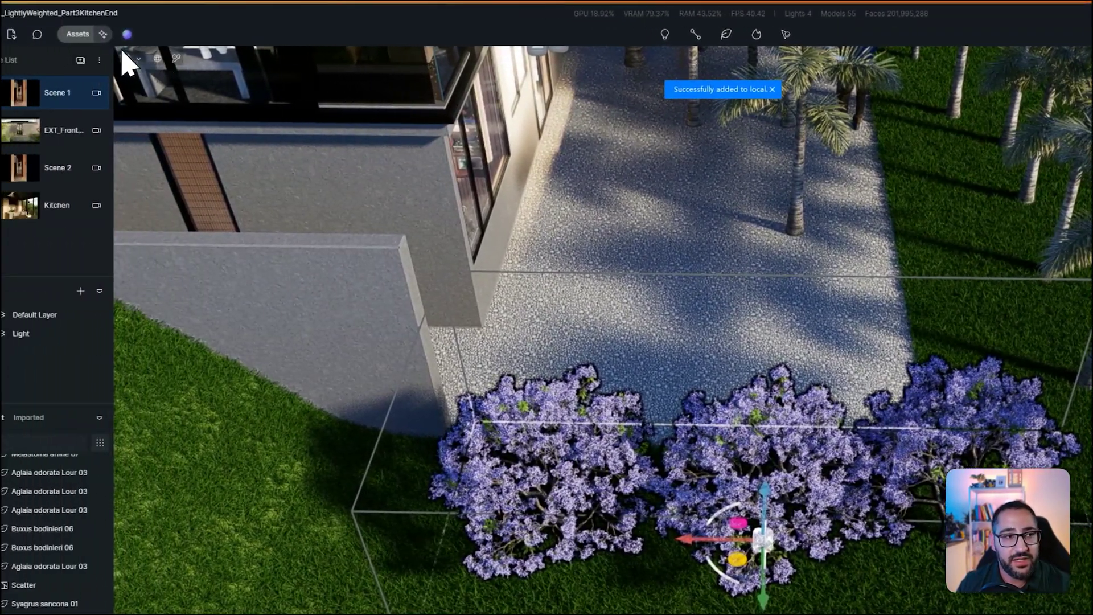
click(85, 35)
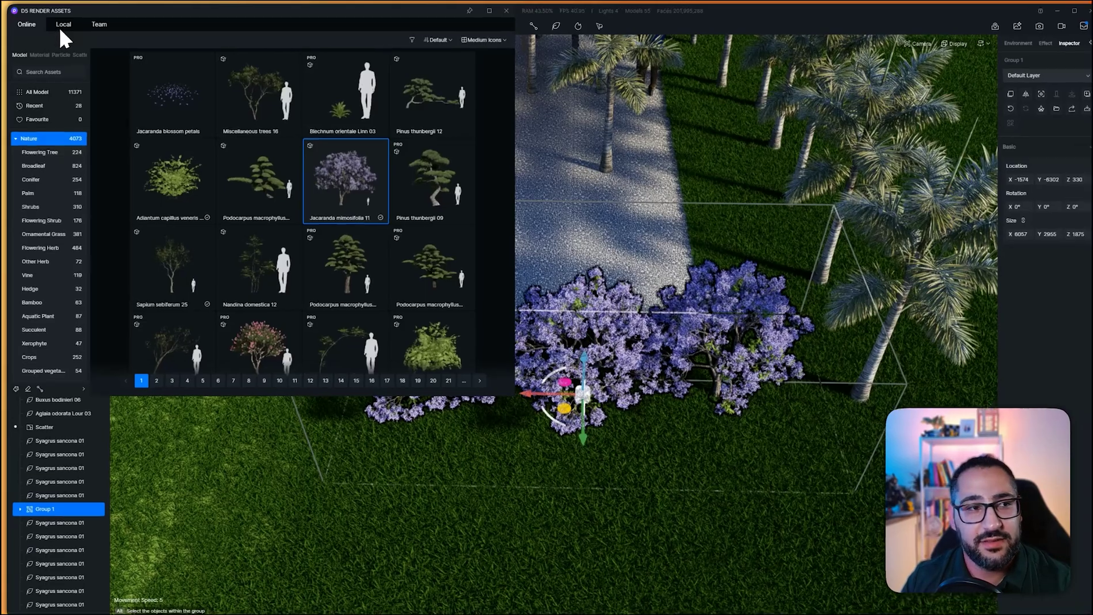
click(60, 26)
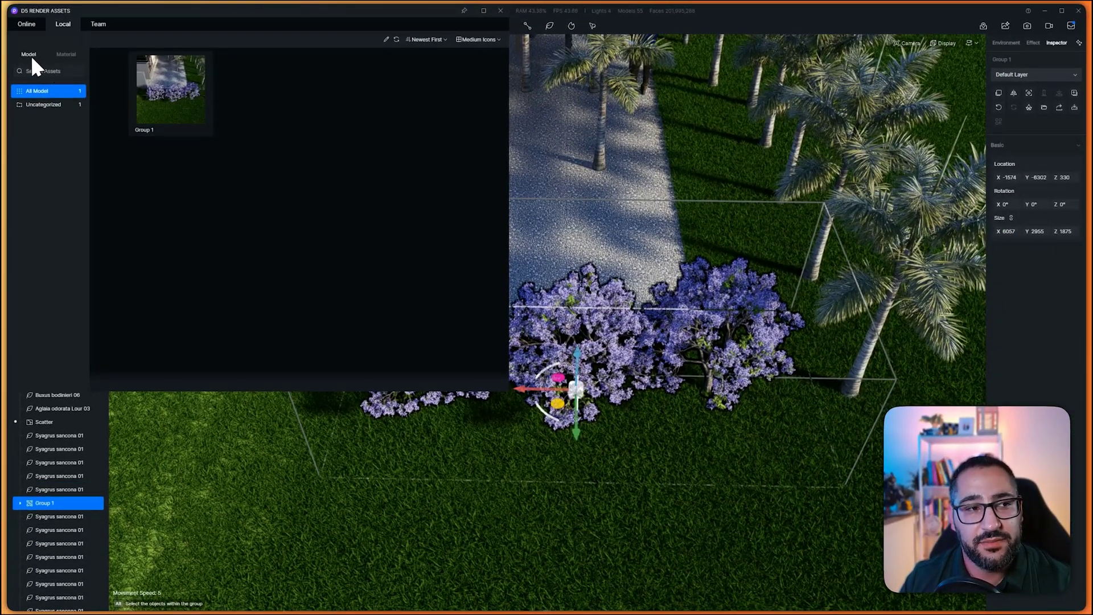
Step: Place two copies of the saved Group 1 asset on the open grass beyond the palms, one at X -11108
click(171, 103)
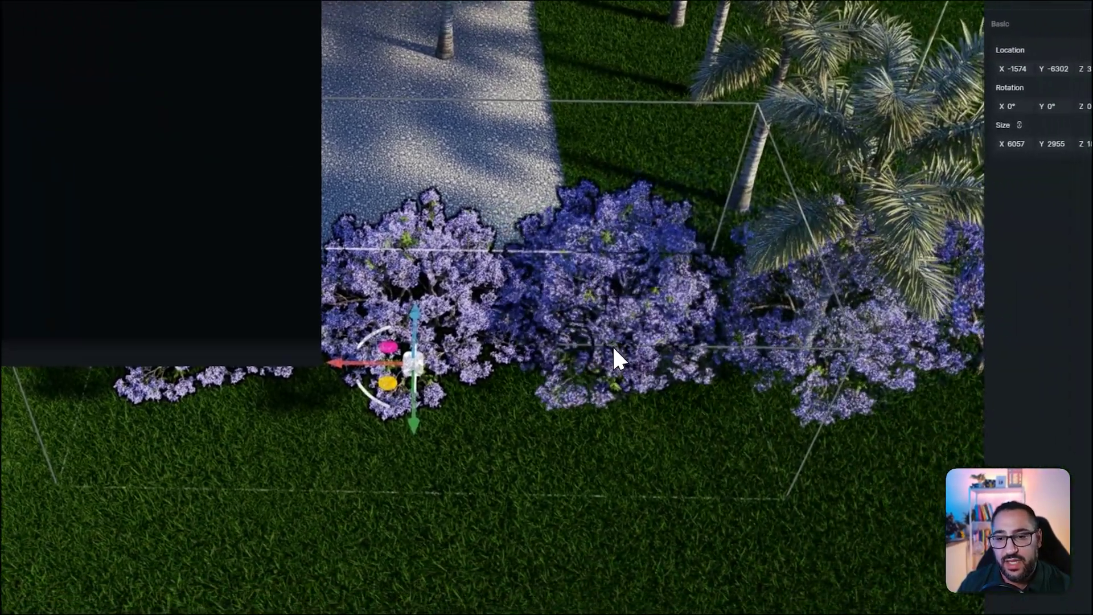
right_drag(613, 347, 677, 336)
click(586, 310)
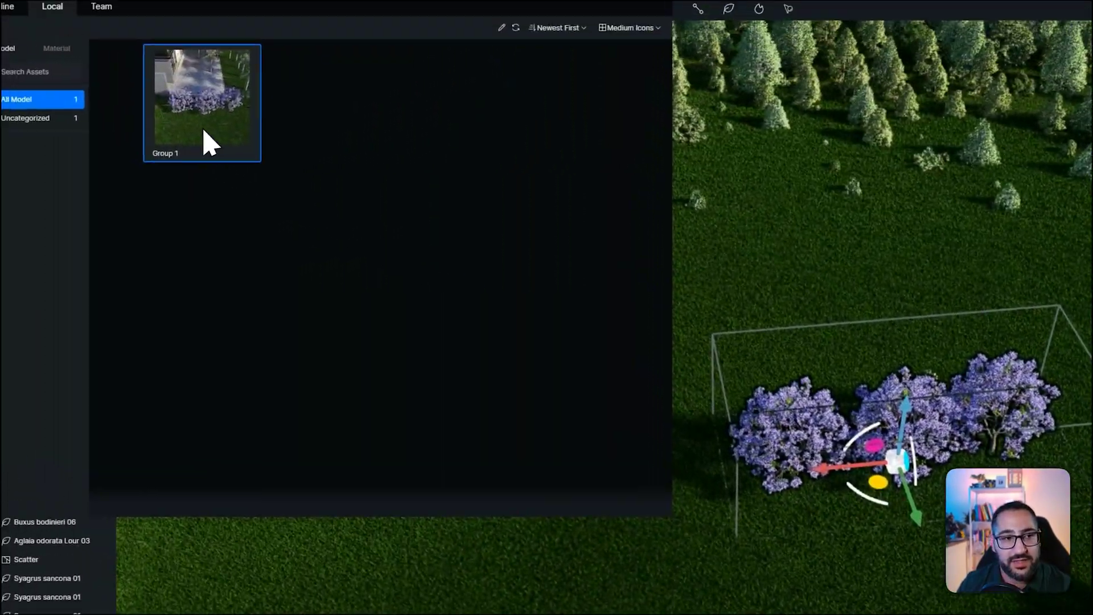
click(205, 139)
click(622, 171)
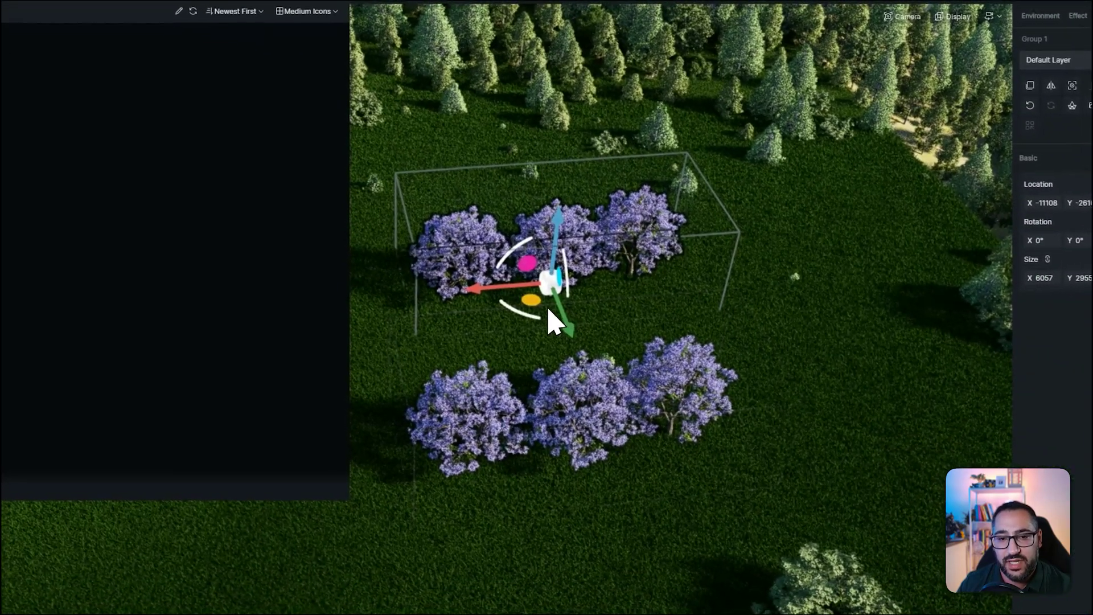
Step: Expand the last placed Group 1 and reposition its end and middle jacarandas individually
drag(548, 307, 593, 314)
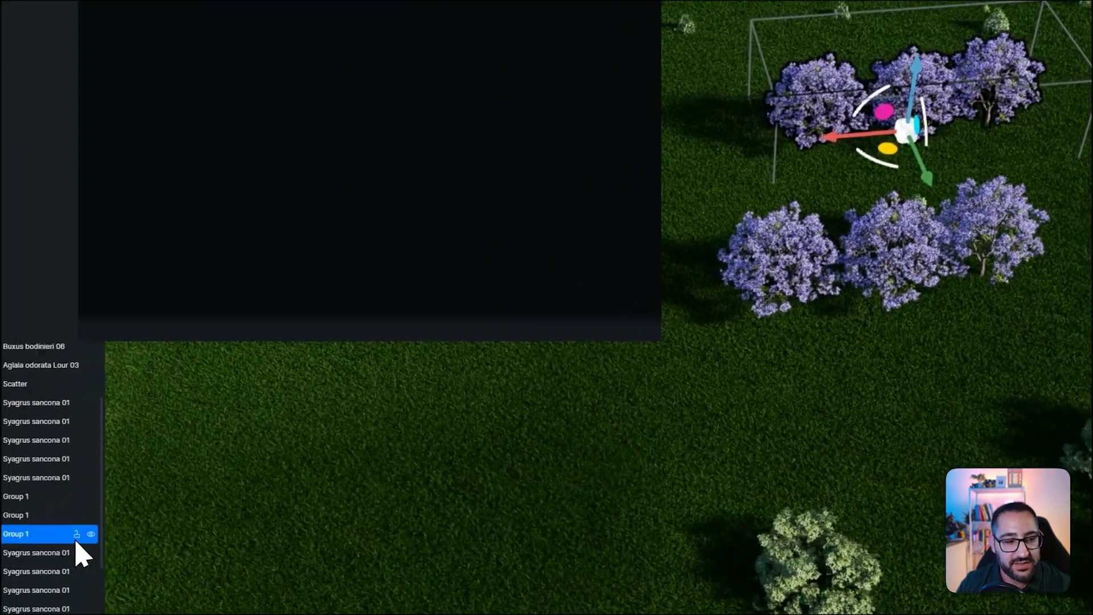
click(25, 527)
click(91, 533)
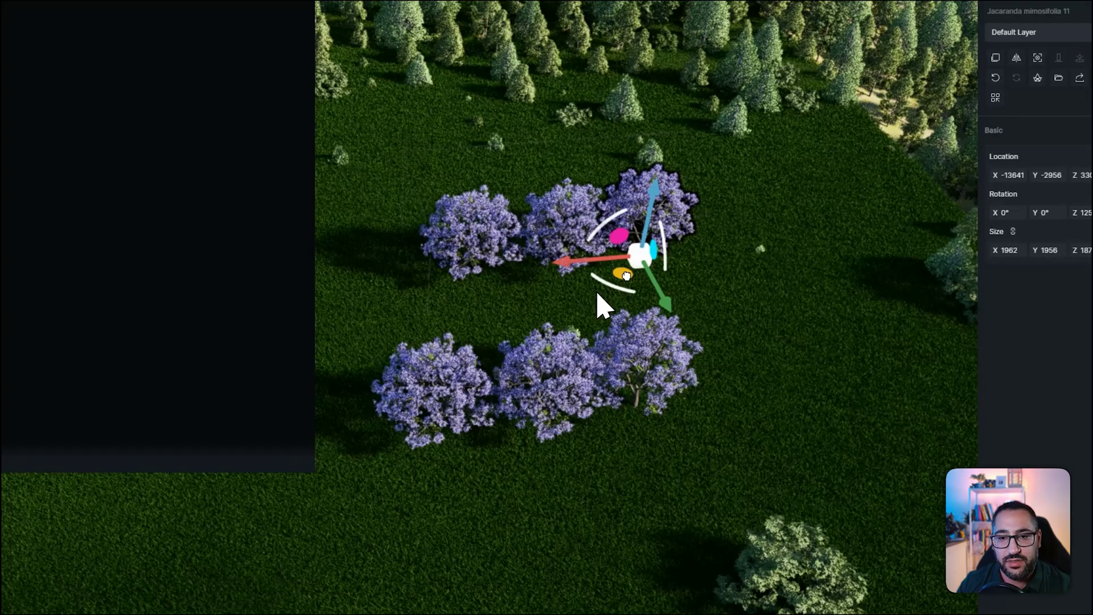
mouse_move(1013, 122)
mouse_down()
mouse_move(1027, 96)
mouse_move(1025, 115)
mouse_up()
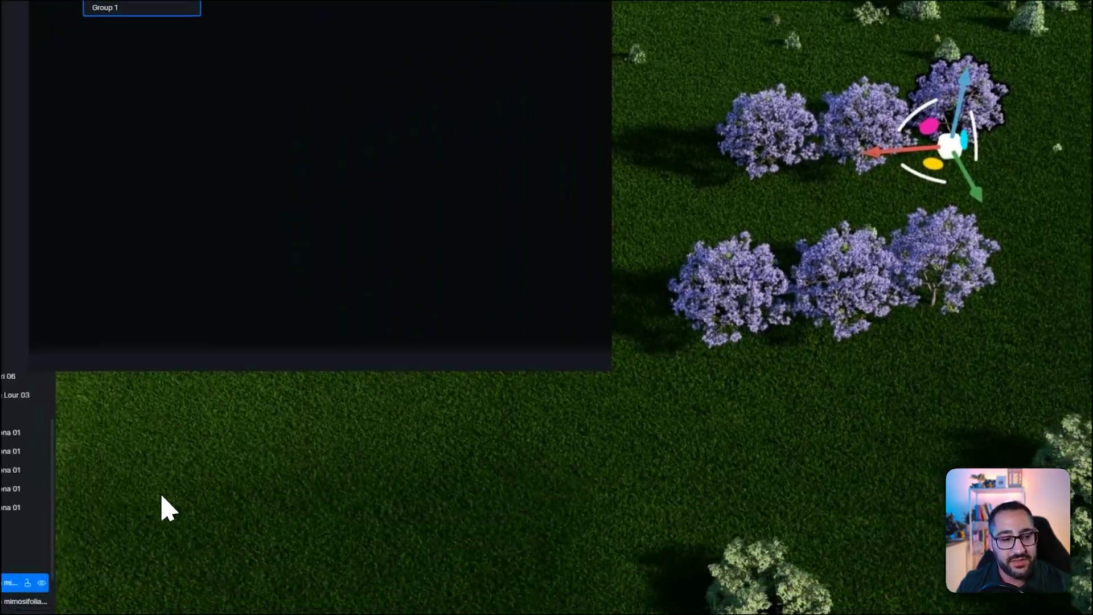
click(91, 550)
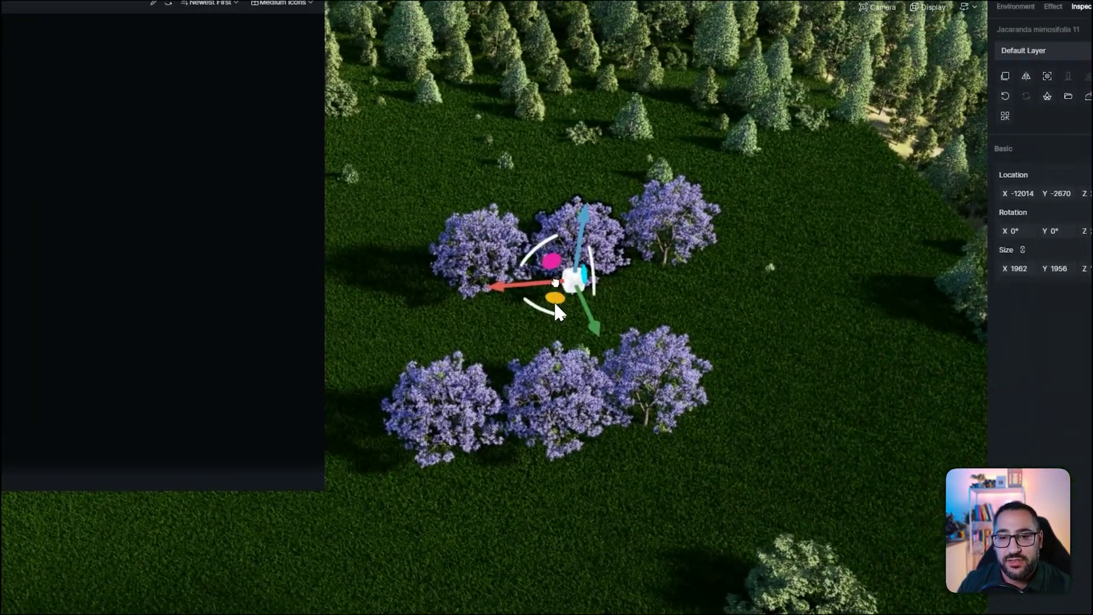
drag(647, 214, 641, 191)
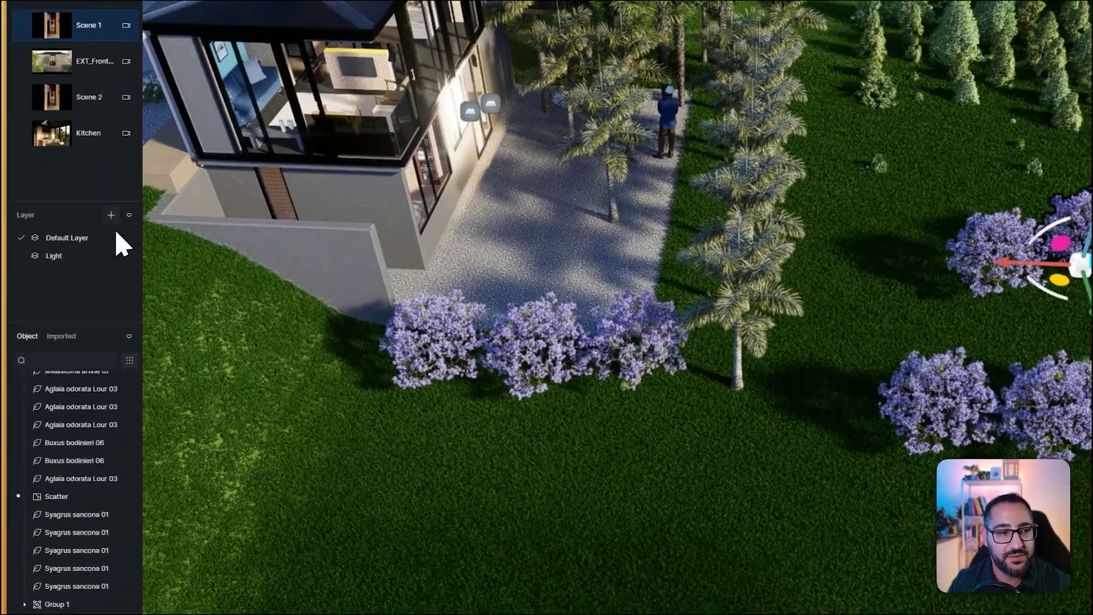
Step: Create a new layer named Vegetation and make it the active layer
click(85, 210)
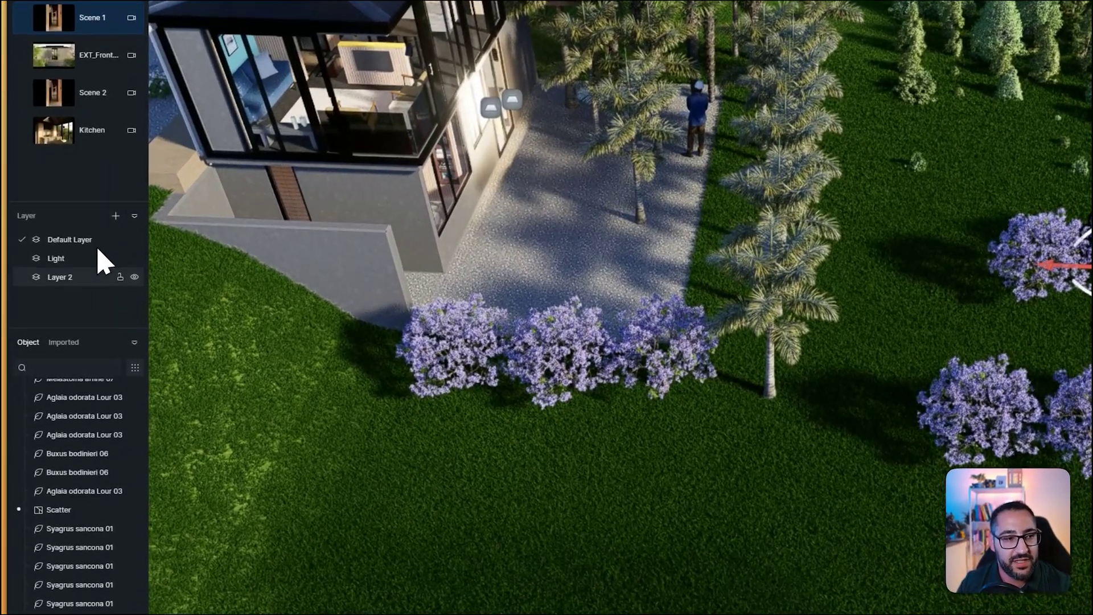
double_click(57, 255)
text(Vegetation)
key(Return)
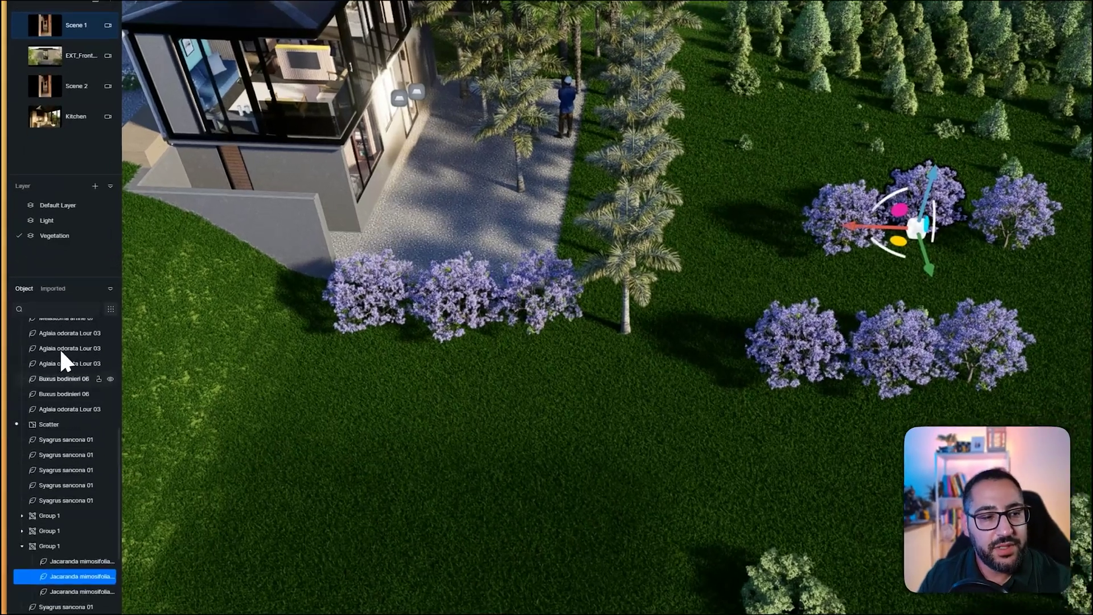
Step: Filter the scene's object list to show only Nature objects
click(77, 433)
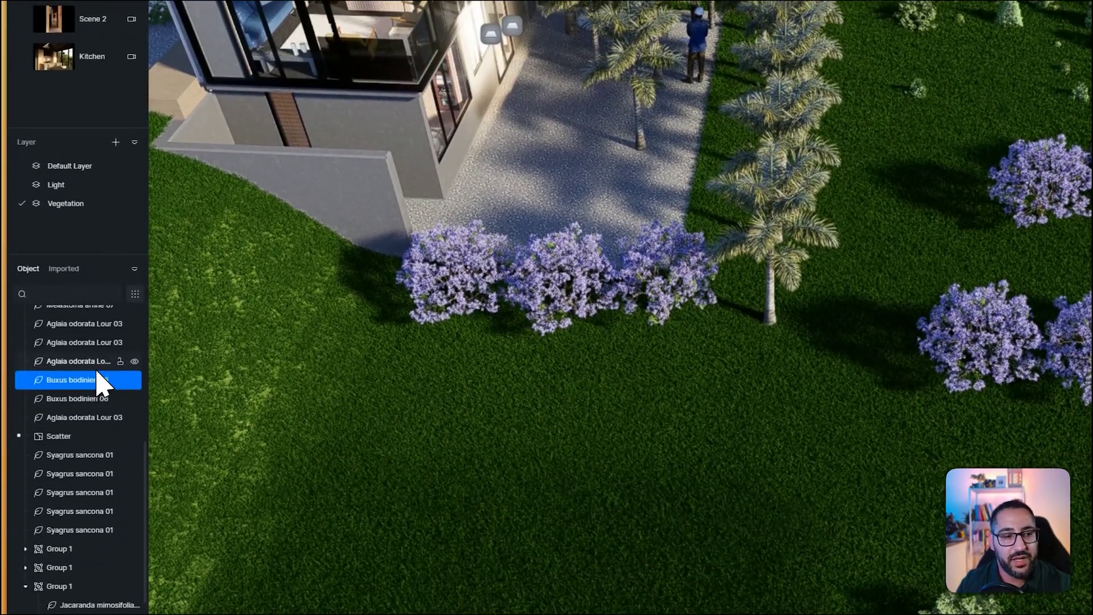
scroll(87, 418, up, 3)
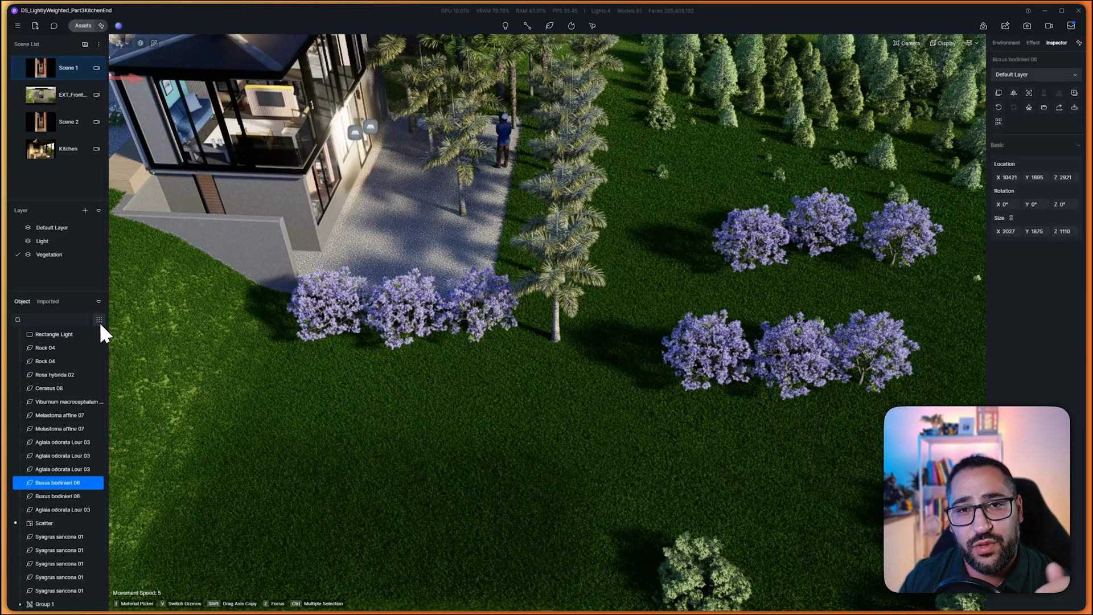
click(99, 319)
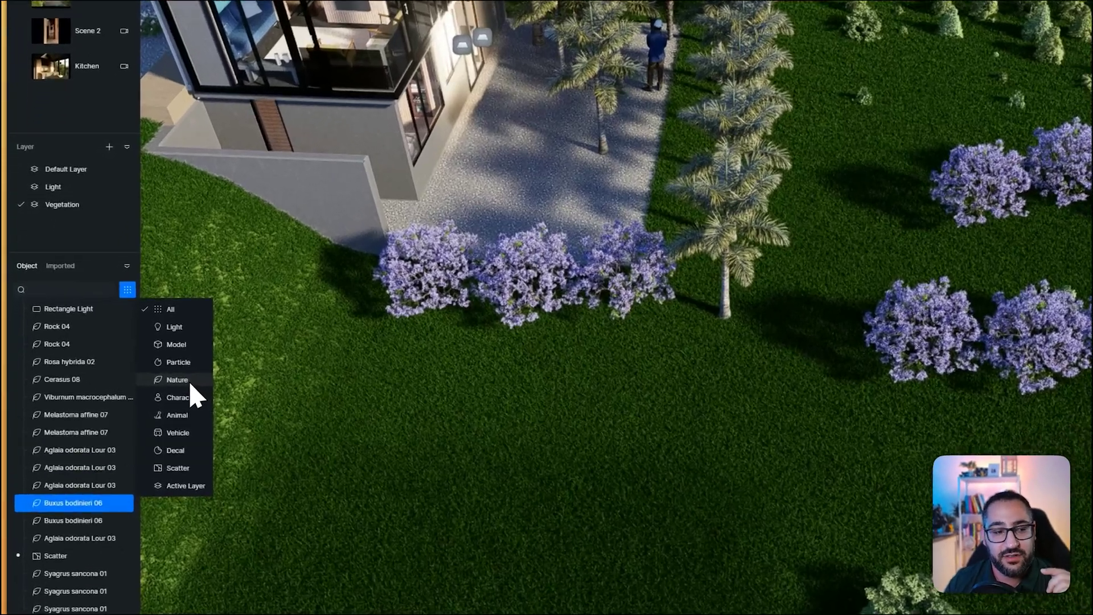
click(146, 388)
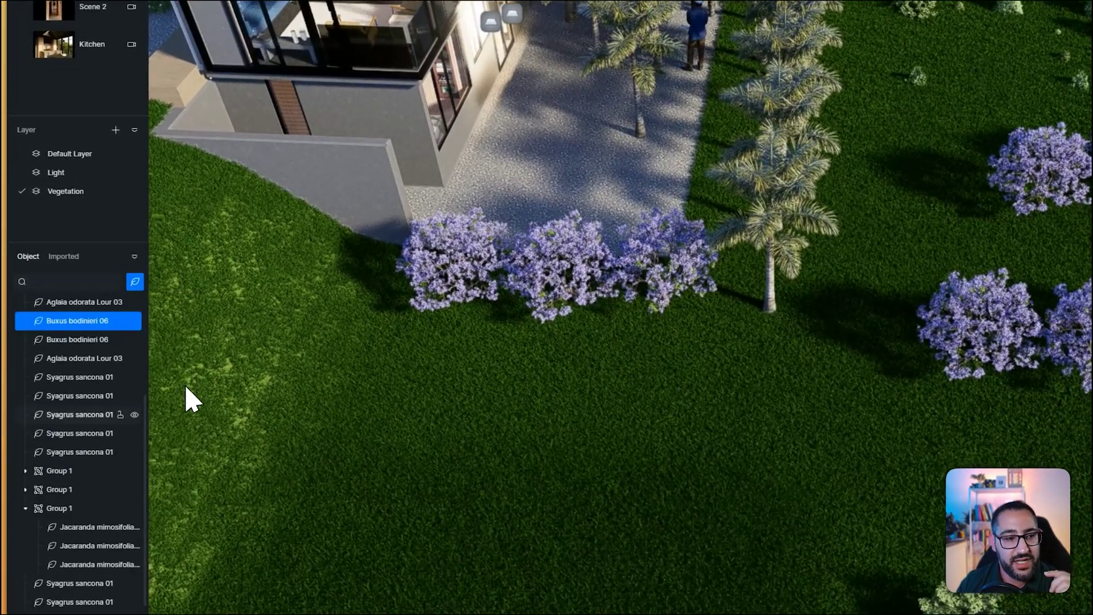
scroll(79, 432, up, 5)
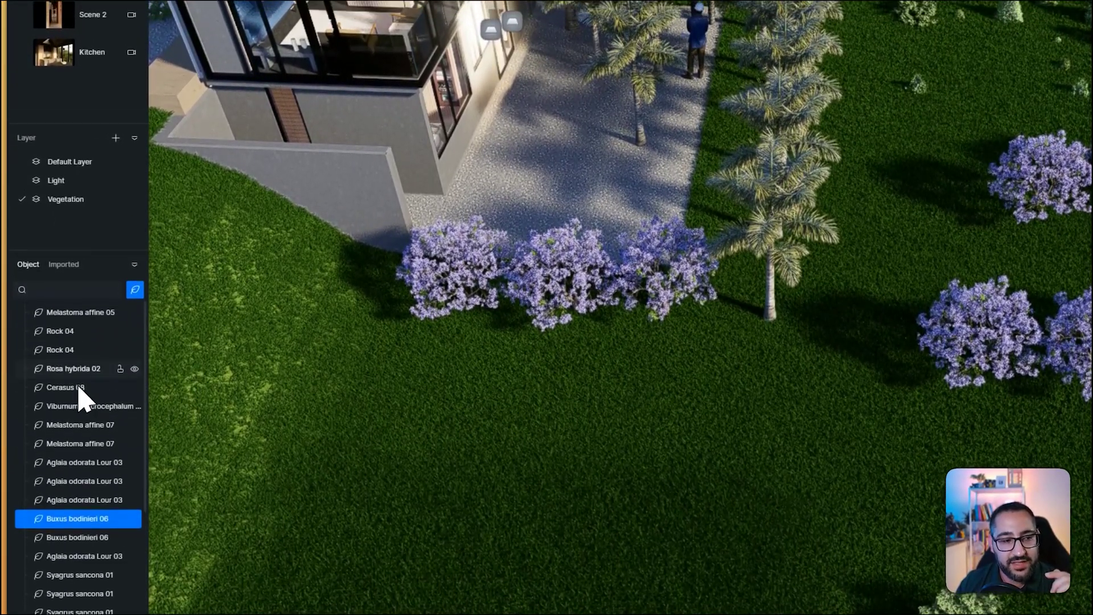
Step: Assign all the listed nature objects, from Melastoma affine 05 to the last one, to the Vegetation layer and hide that layer
click(80, 298)
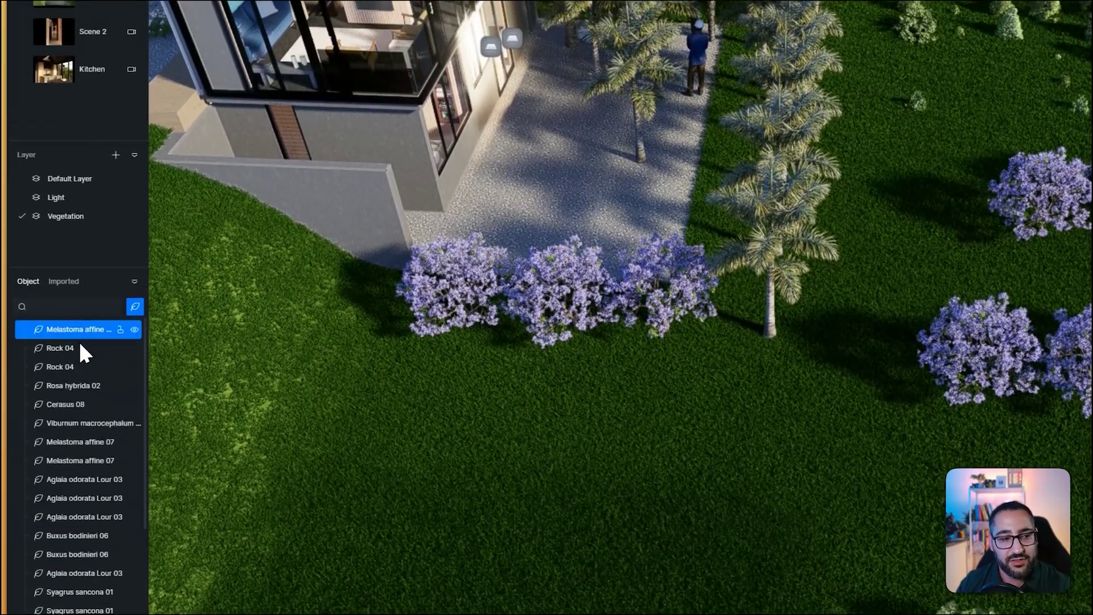
scroll(84, 364, down, 5)
shift+click(85, 608)
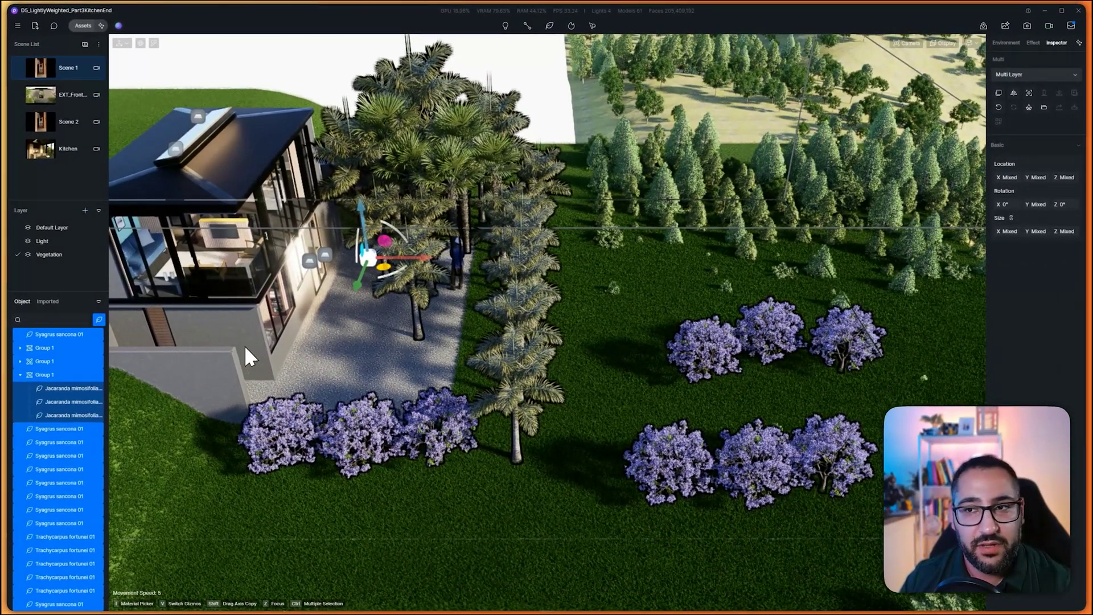
click(1017, 74)
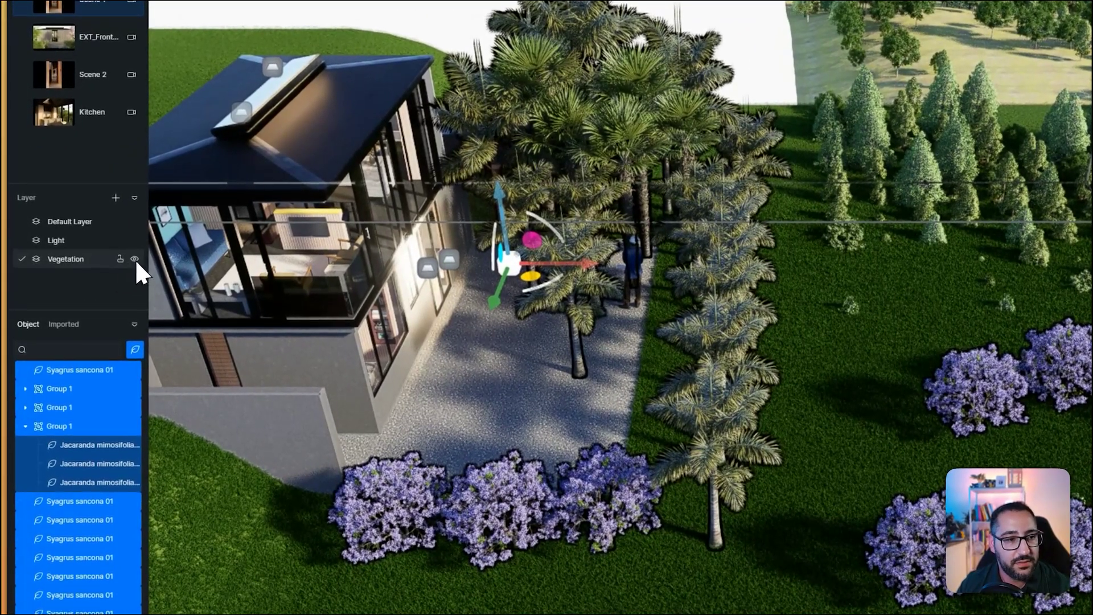
click(99, 254)
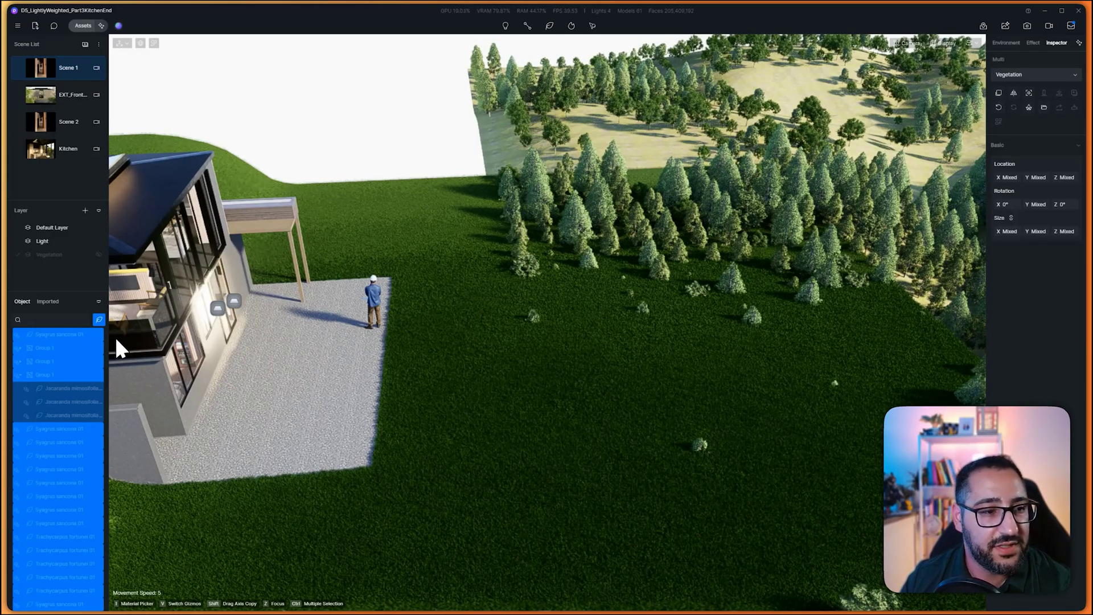
Step: Filter the object list to Scatter, assign the Scatter object to the Vegetation layer, and show that layer again
click(99, 320)
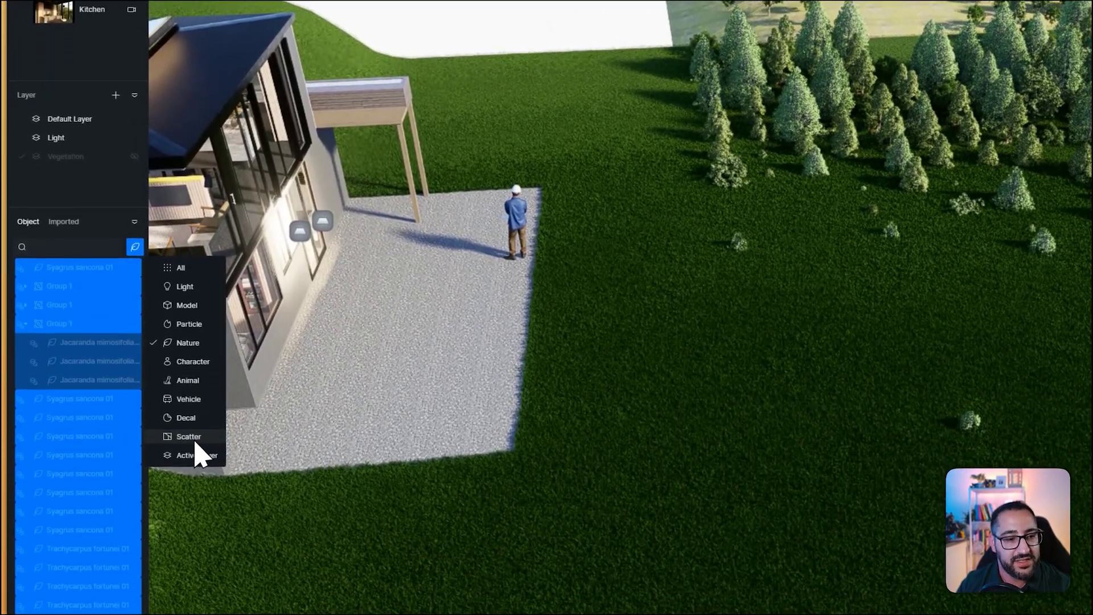
click(192, 437)
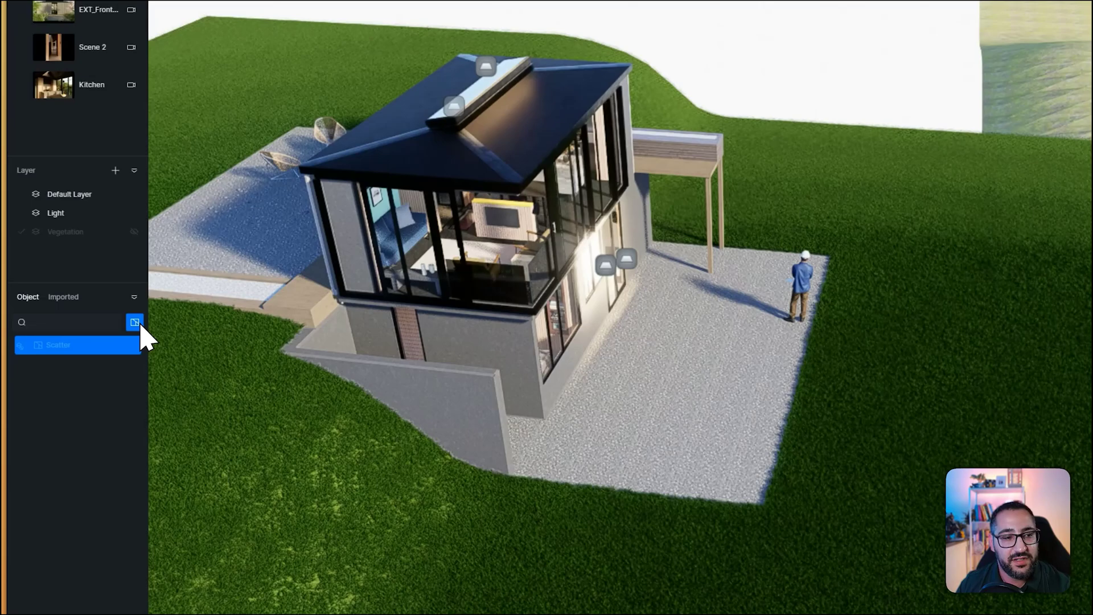
click(137, 324)
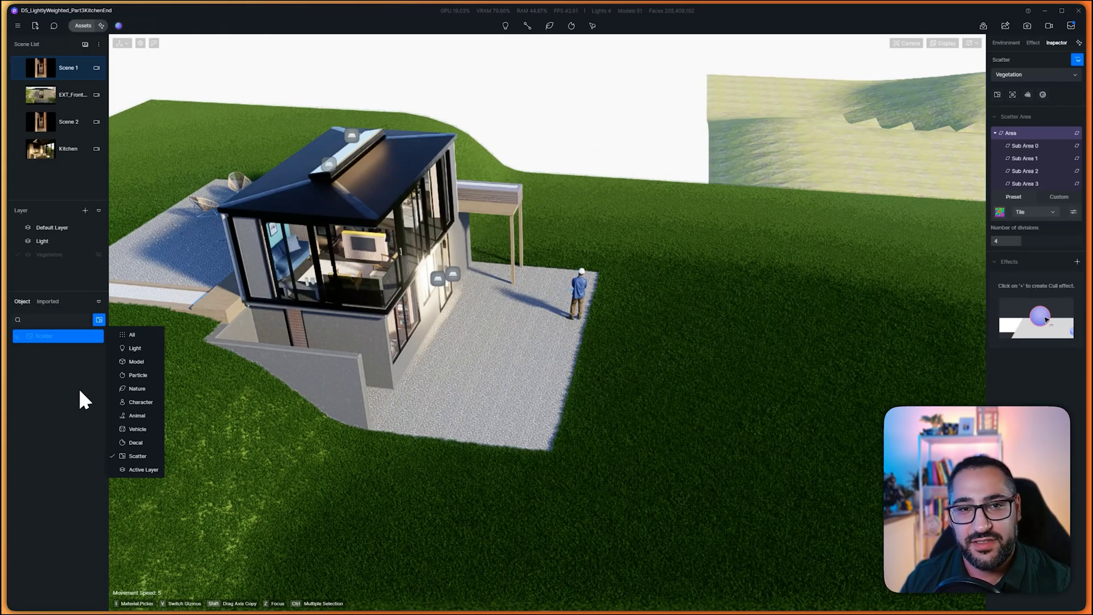
click(73, 373)
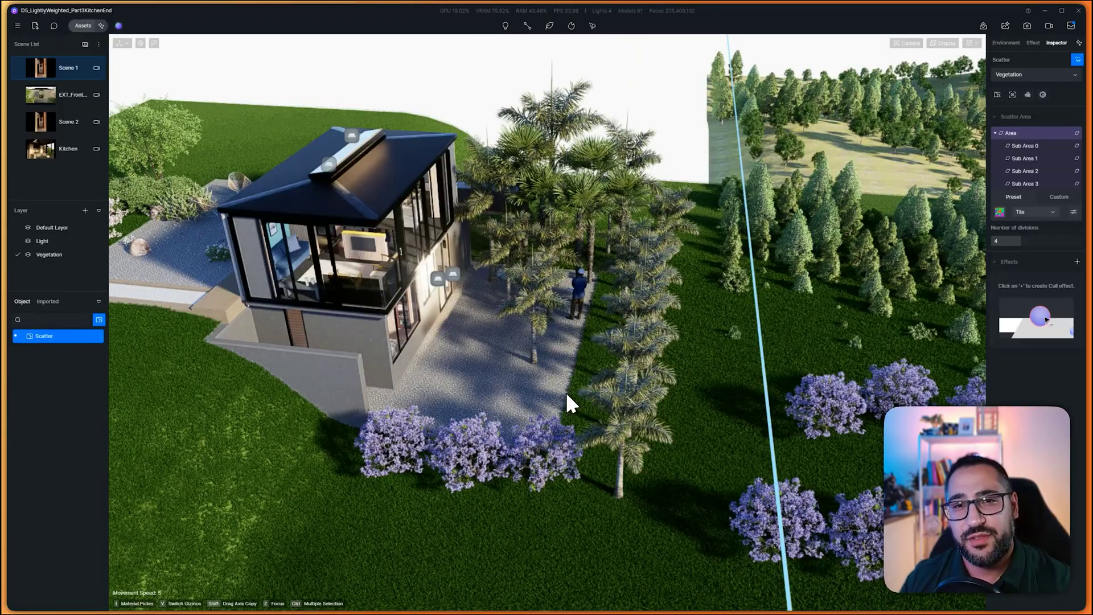